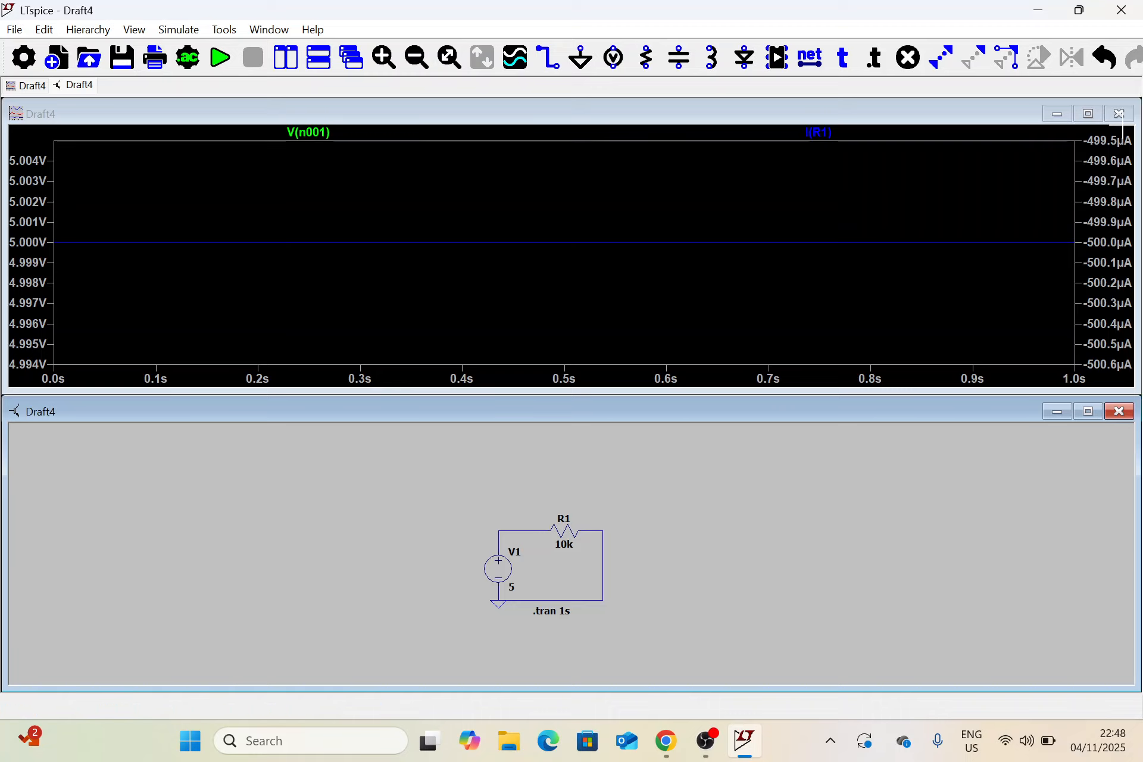
Close the waveform plot and maximize the schematic window
{"action": "left_click", "coordinate": [1121, 115]}
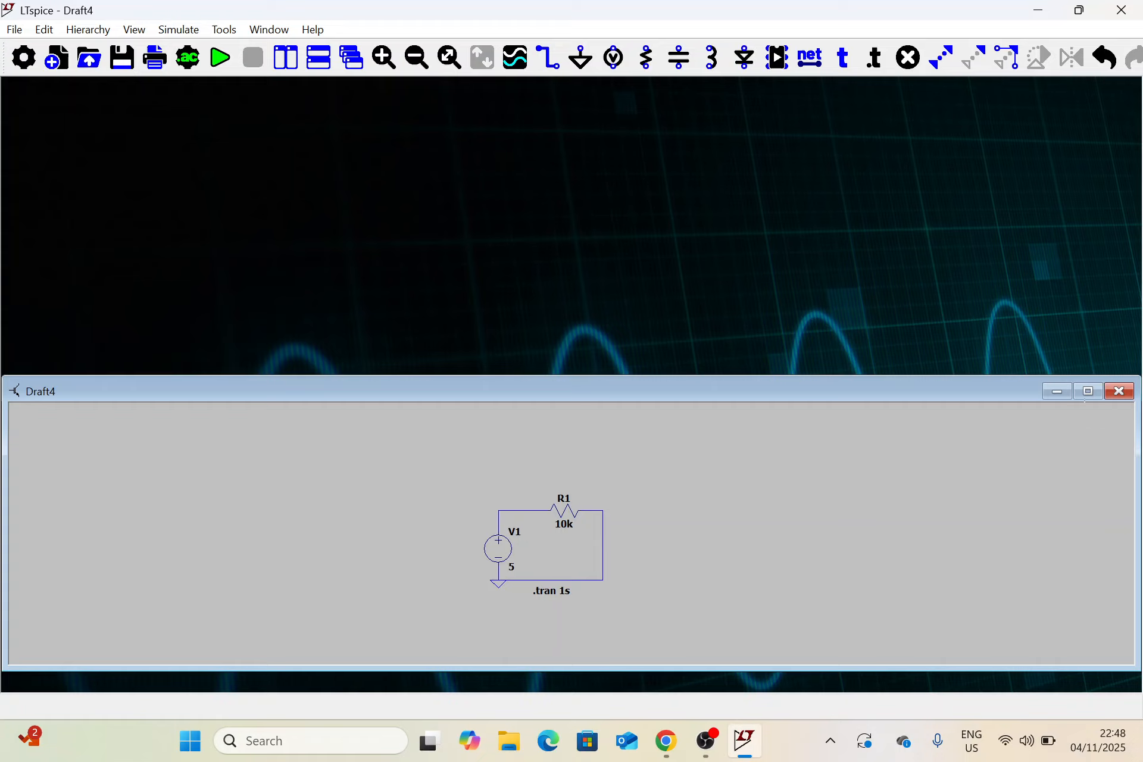
{"action": "left_click", "coordinate": [1088, 391]}
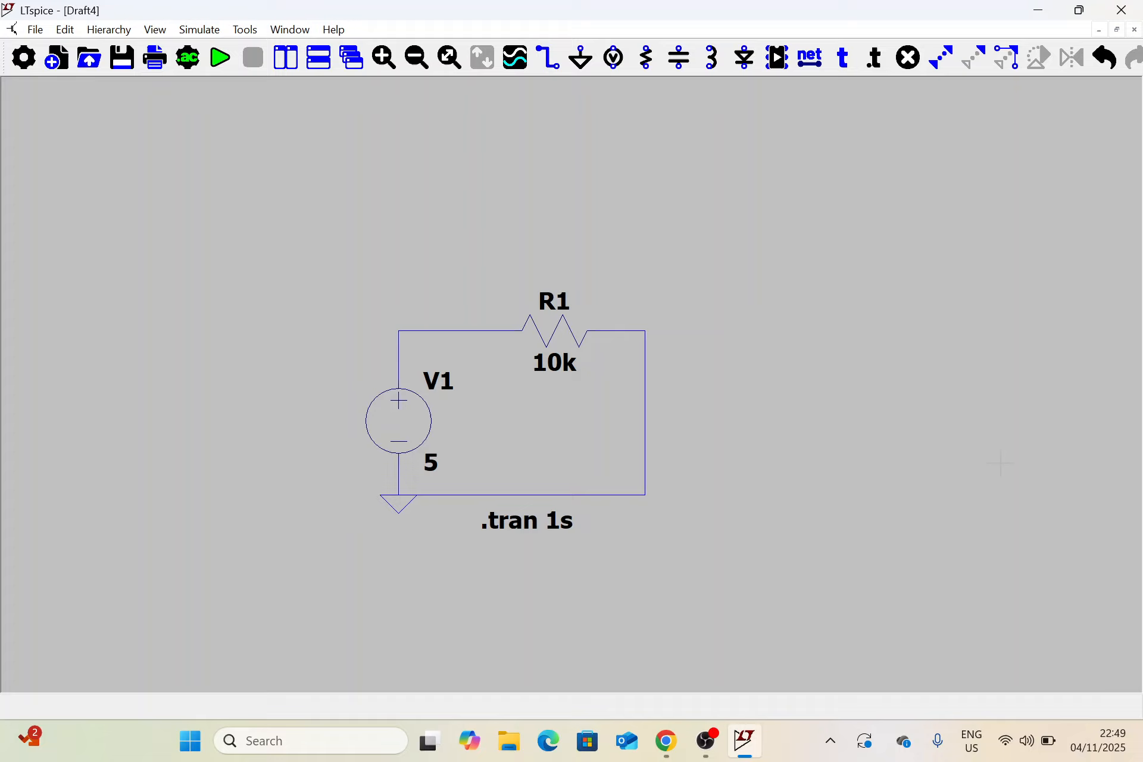
Delete all the wires and the ground symbol of the old circuit
{"action": "left_click", "coordinate": [911, 59]}
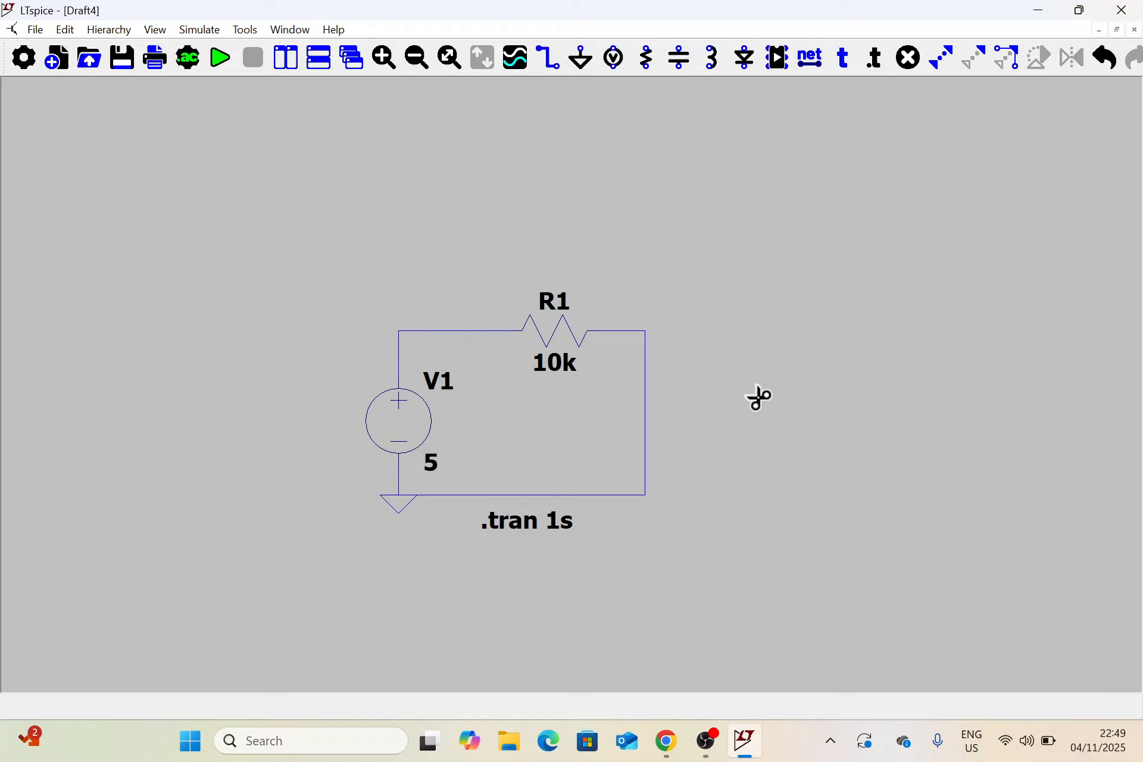
{"action": "left_click", "coordinate": [647, 404]}
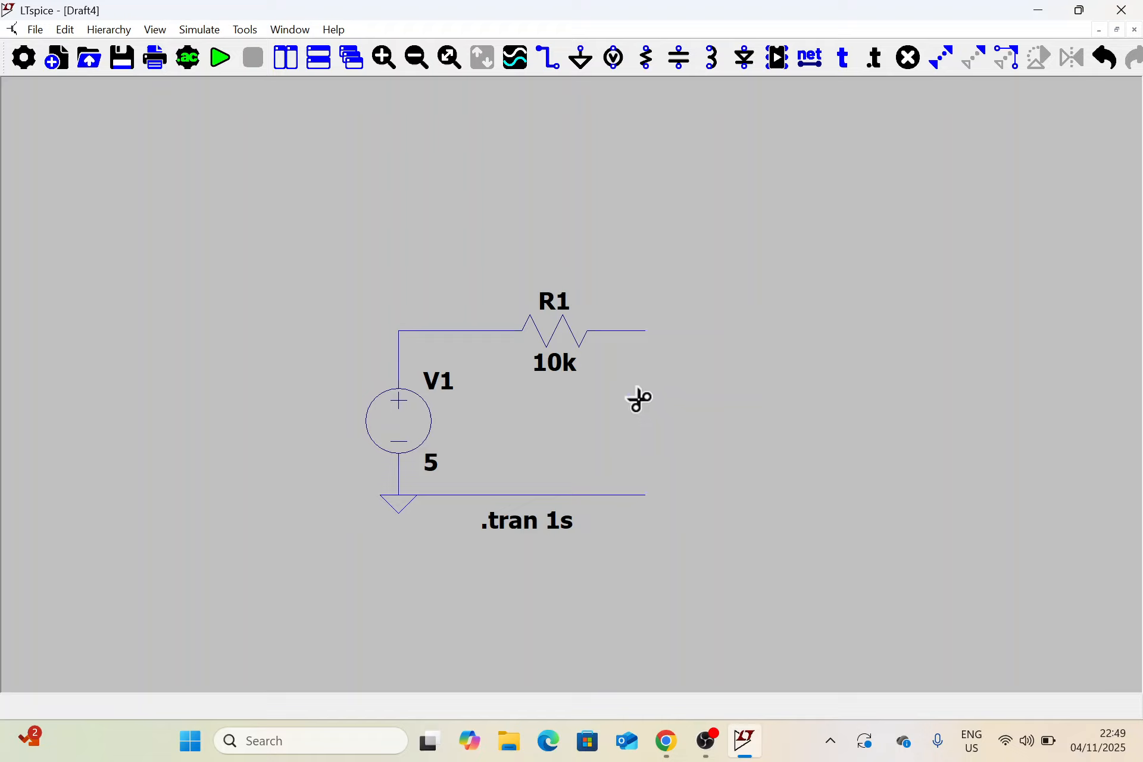
{"action": "left_click", "coordinate": [632, 331]}
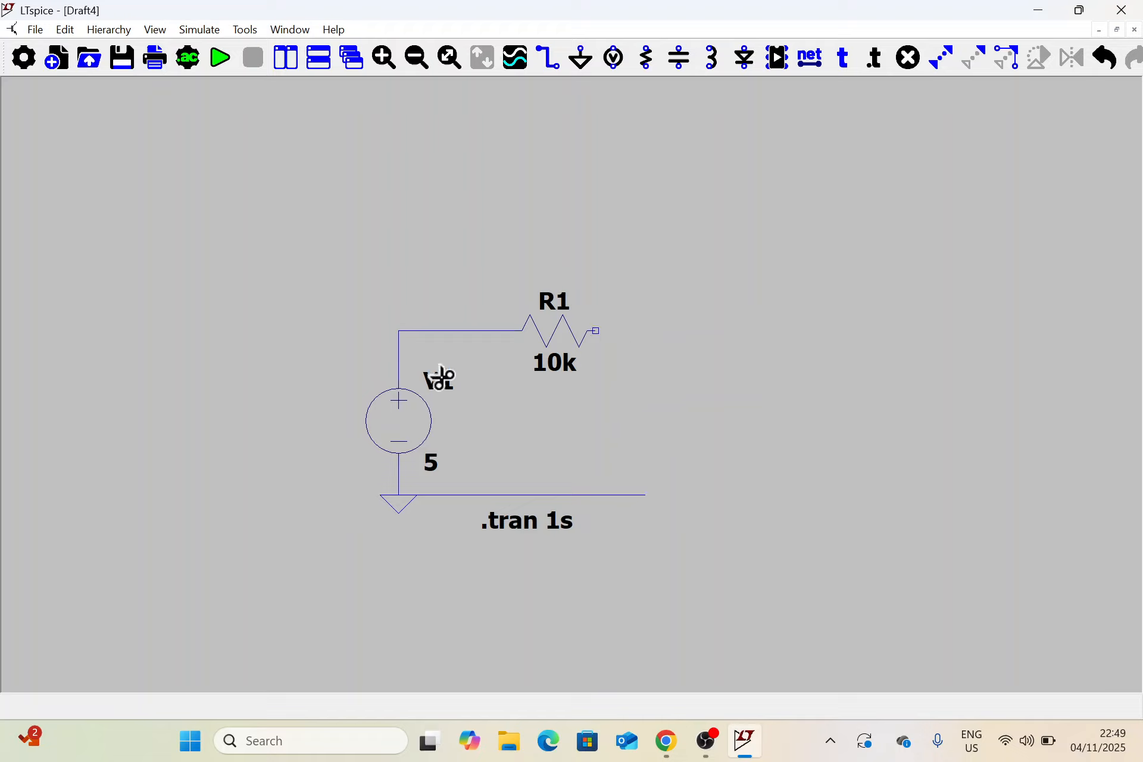
{"action": "left_click", "coordinate": [452, 332]}
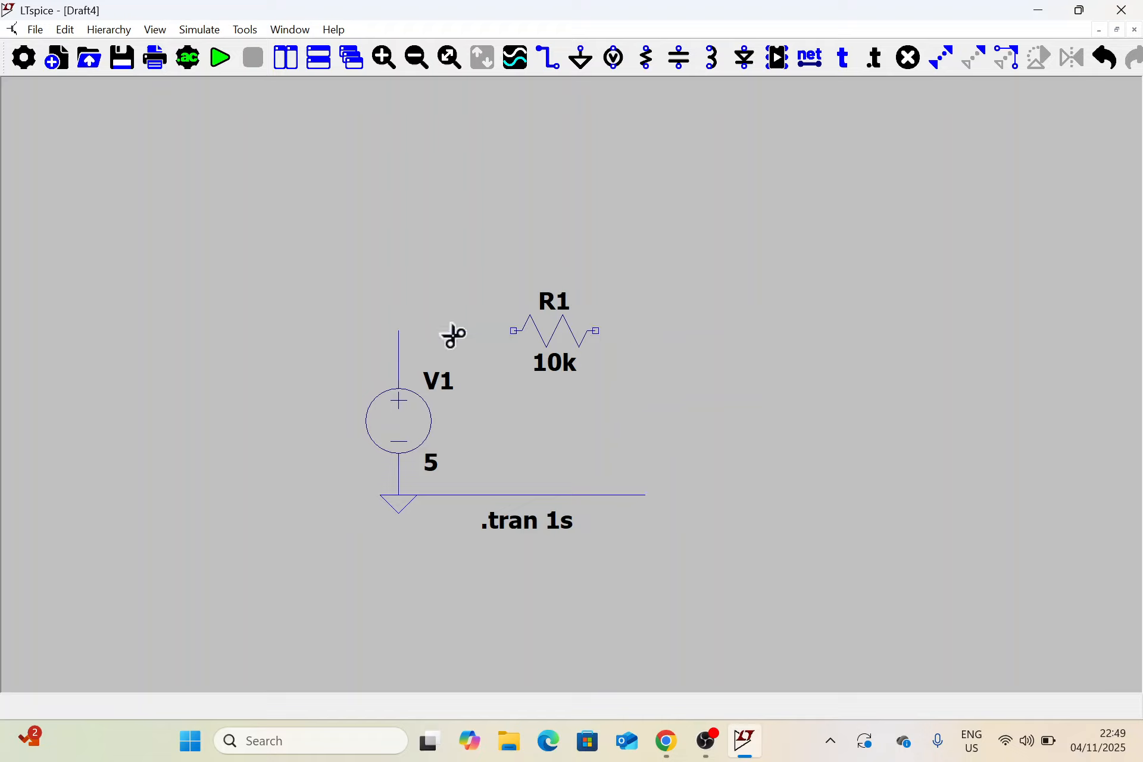
{"action": "left_click", "coordinate": [541, 495]}
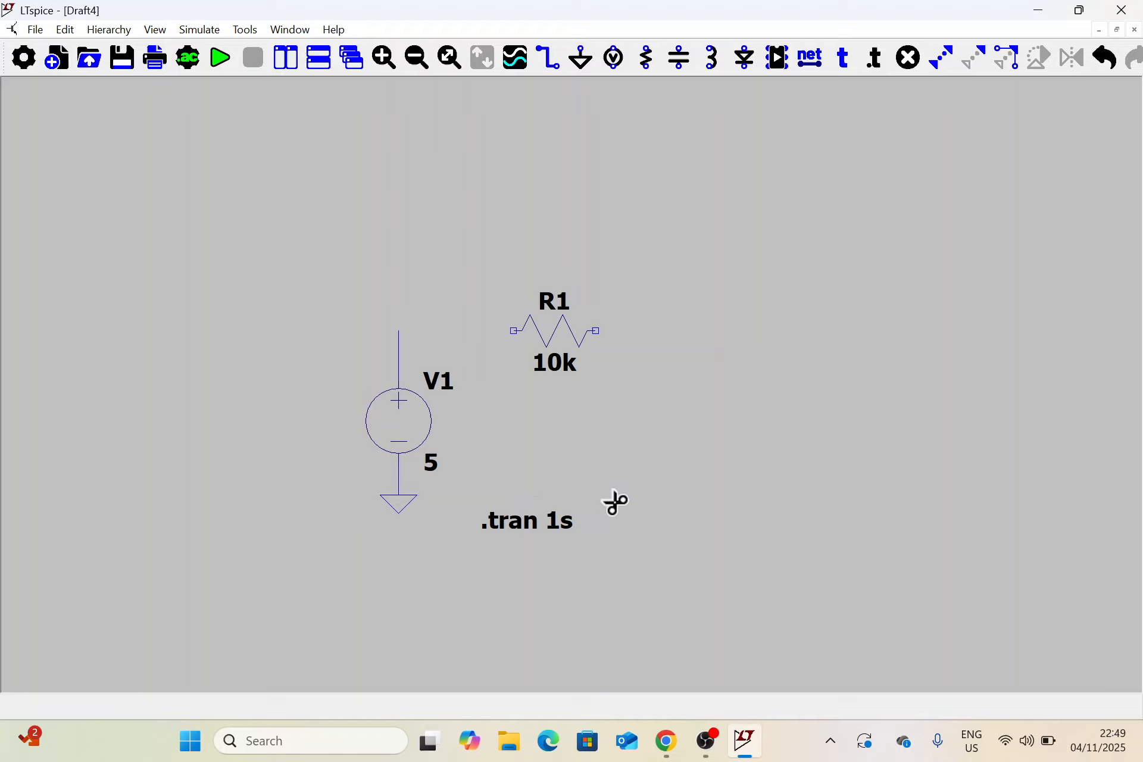
{"action": "left_click", "coordinate": [405, 509]}
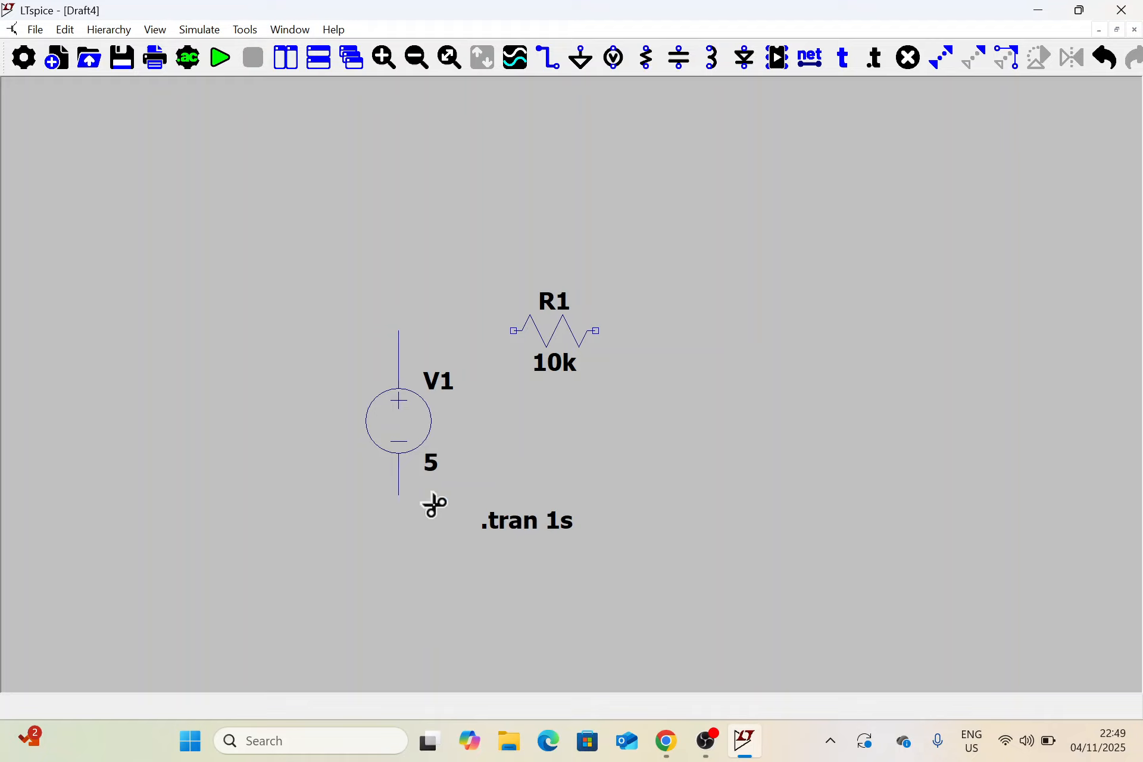
{"action": "left_click", "coordinate": [400, 476]}
{"action": "left_click", "coordinate": [406, 357]}
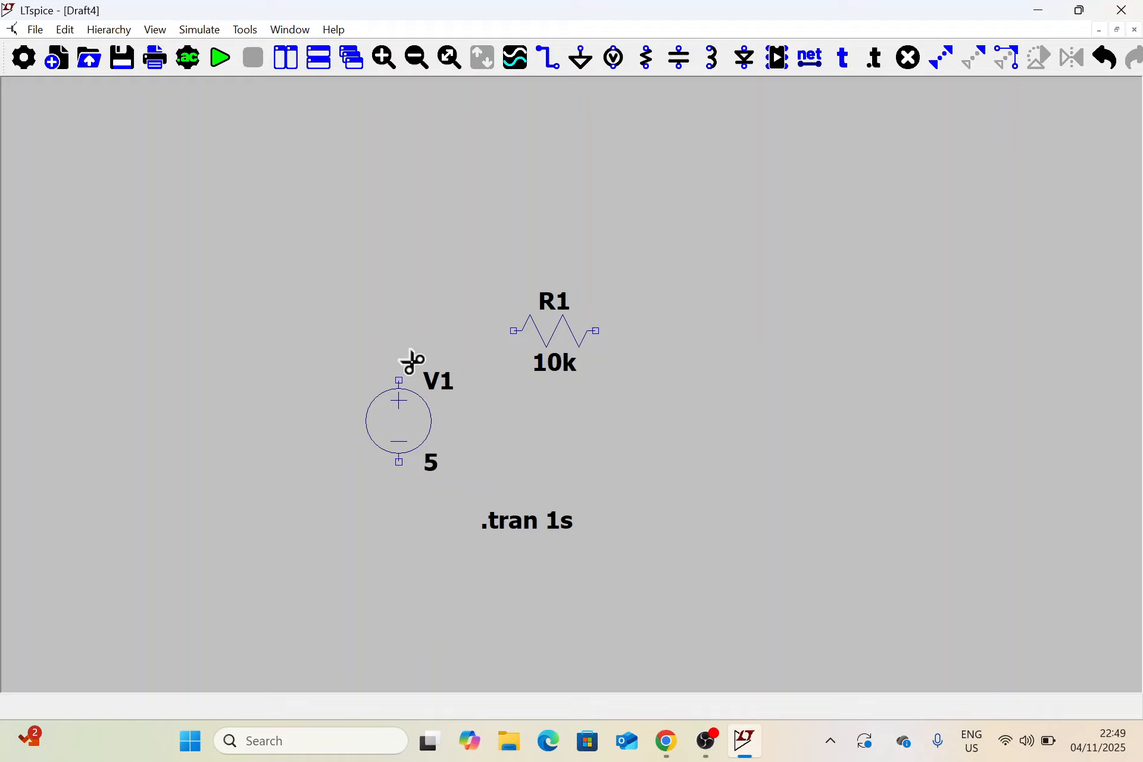
Delete the remaining resistor R1, the .tran 1s directive and the voltage source V1 to clear the schematic
{"action": "left_click", "coordinate": [570, 332]}
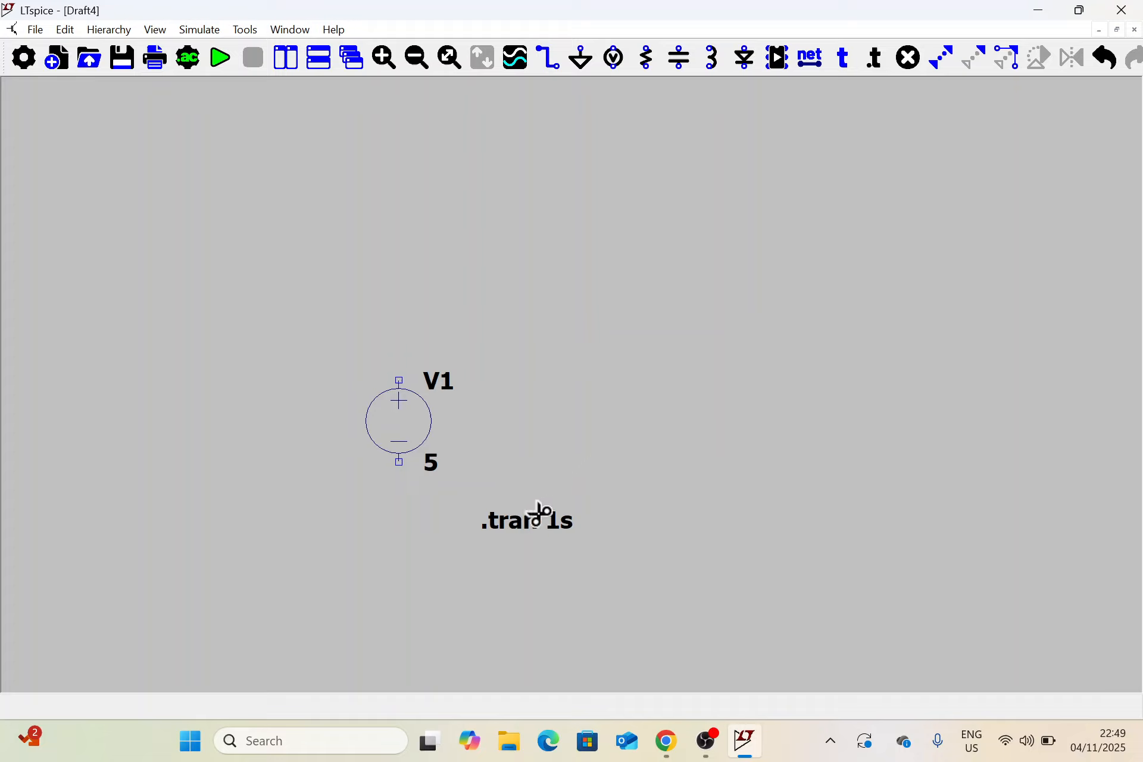
{"action": "left_click", "coordinate": [519, 523]}
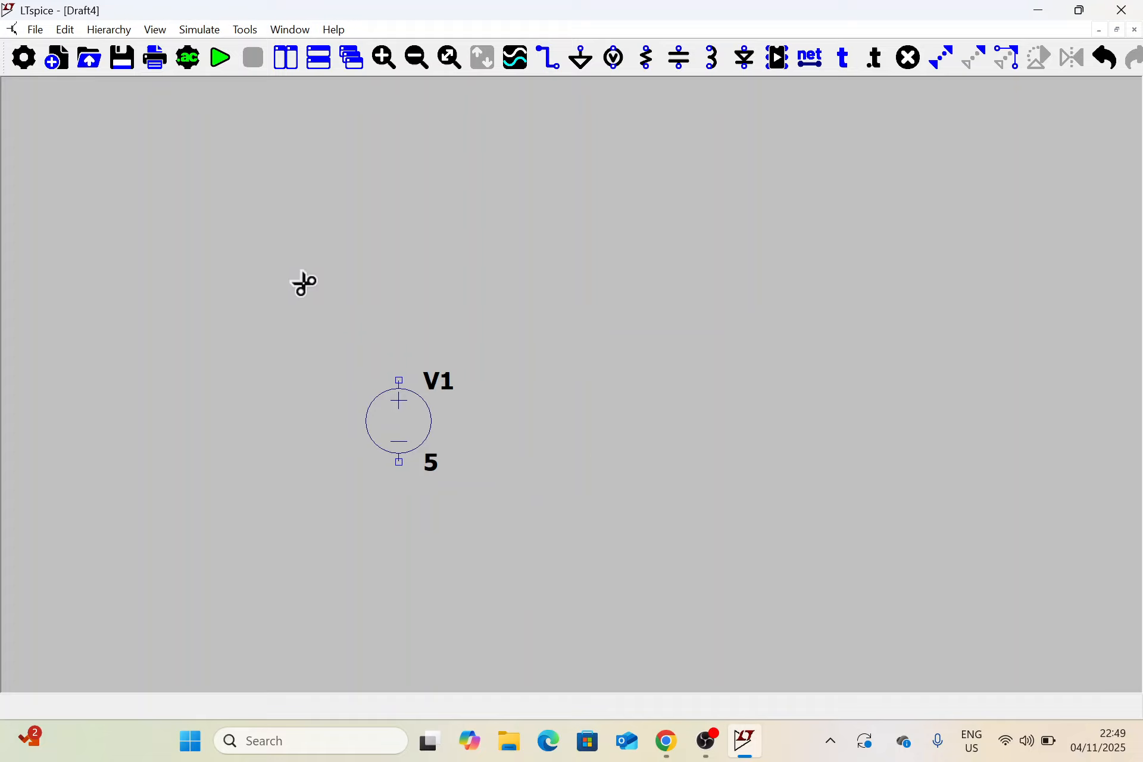
{"action": "left_click_drag", "start_coordinate": [296, 278], "coordinate": [588, 570]}
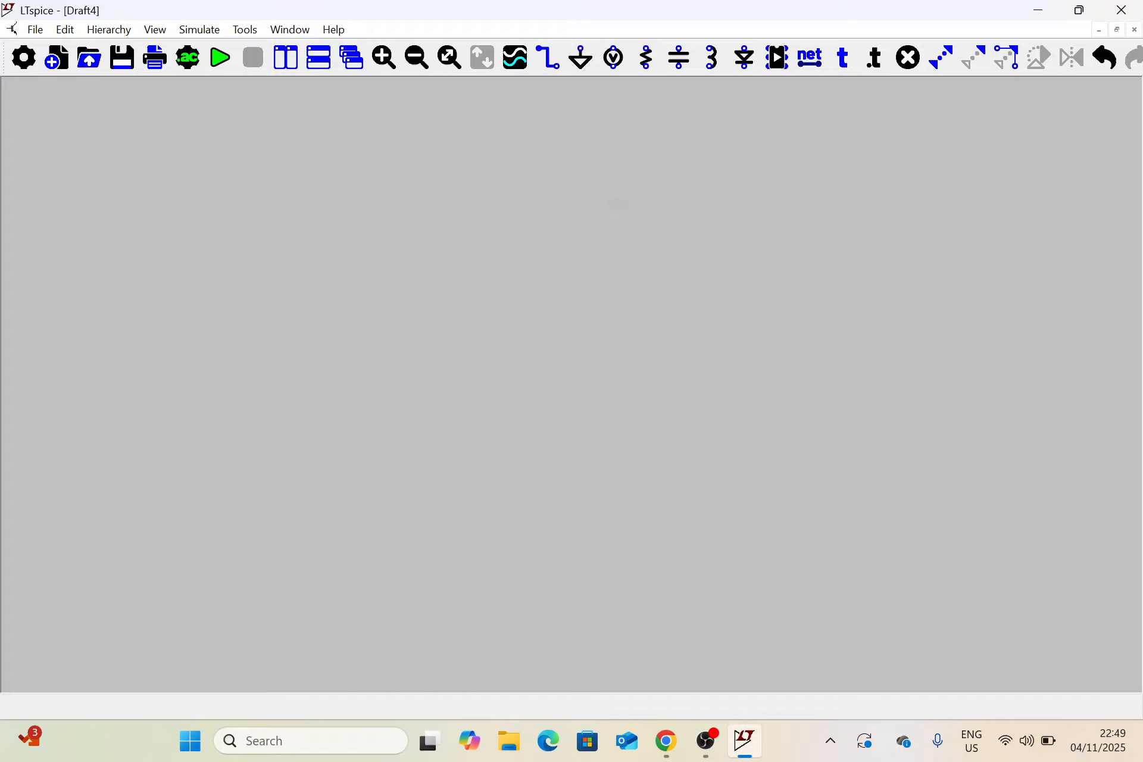
Place one voltage source near the centre of the empty schematic
{"action": "left_click", "coordinate": [615, 57]}
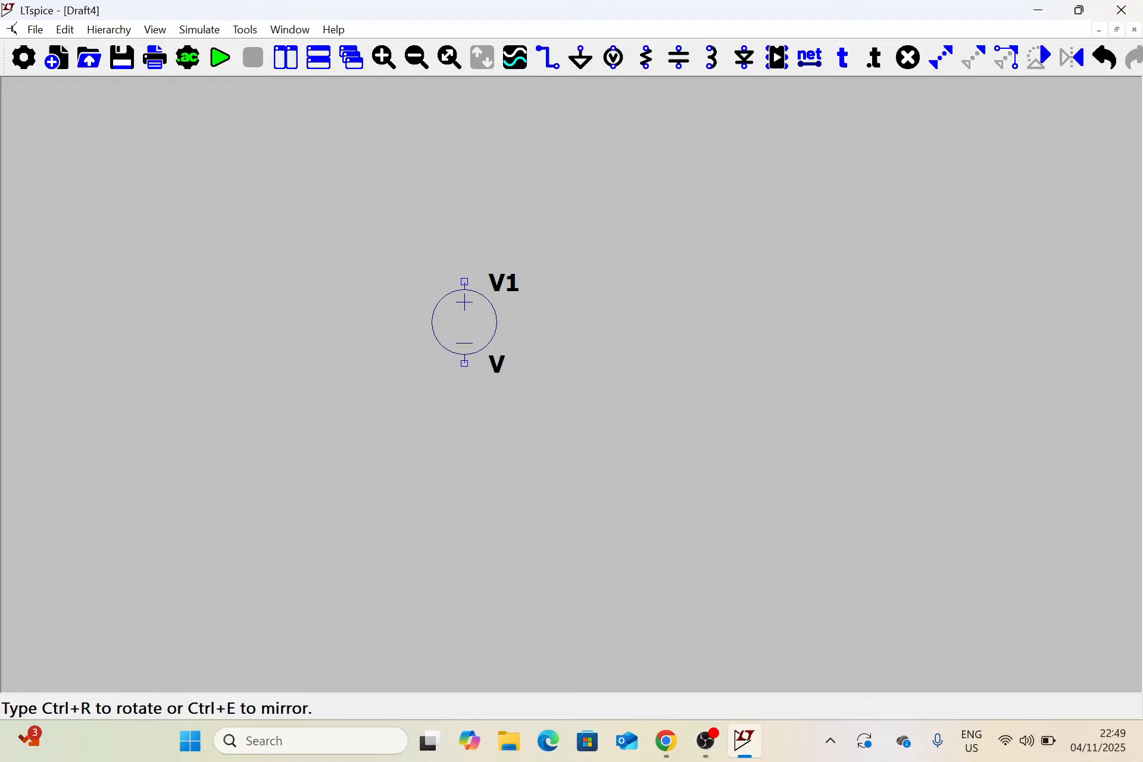
{"action": "left_click", "coordinate": [481, 357]}
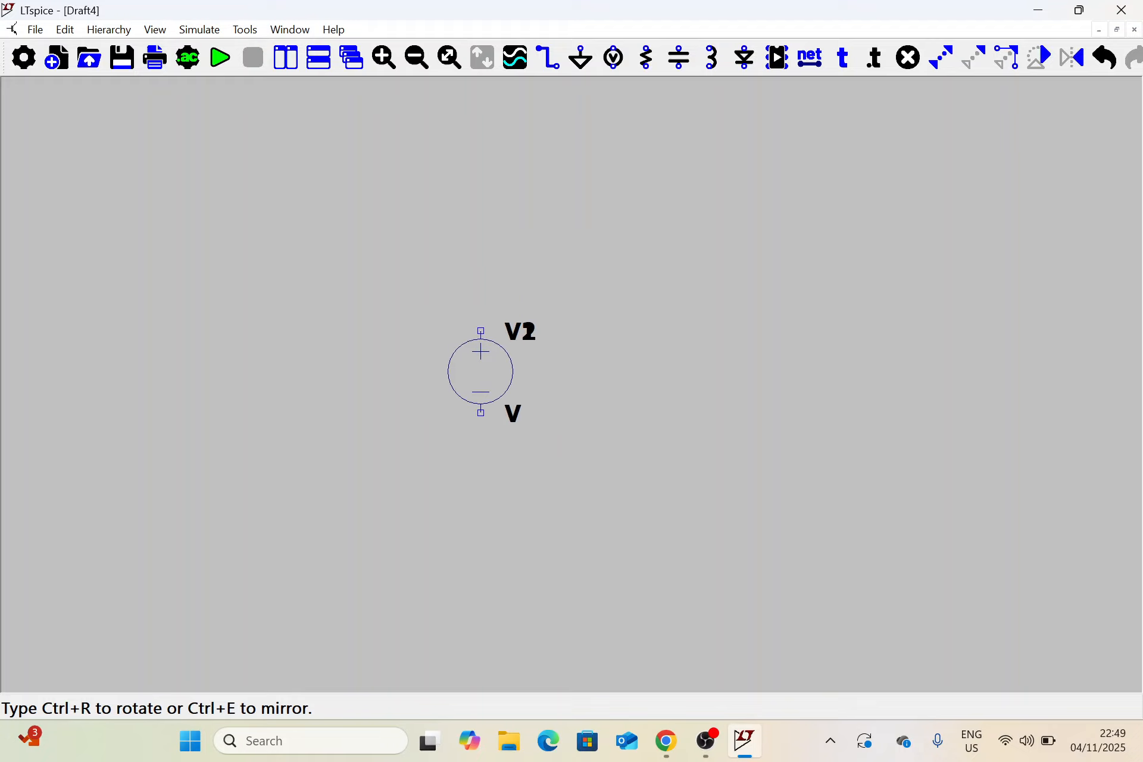
{"action": "key", "text": "Escape"}
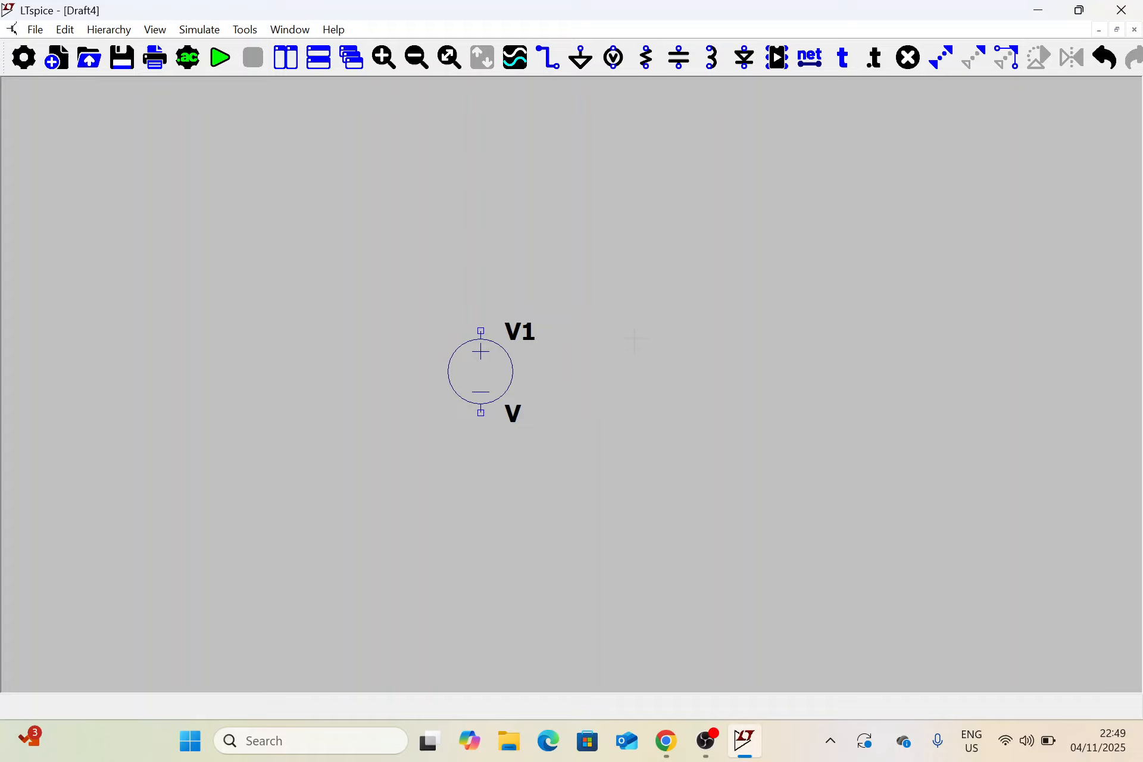
Place two vertical resistors, R1 above R2, in one column to the right of the voltage source
{"action": "left_click", "coordinate": [651, 67]}
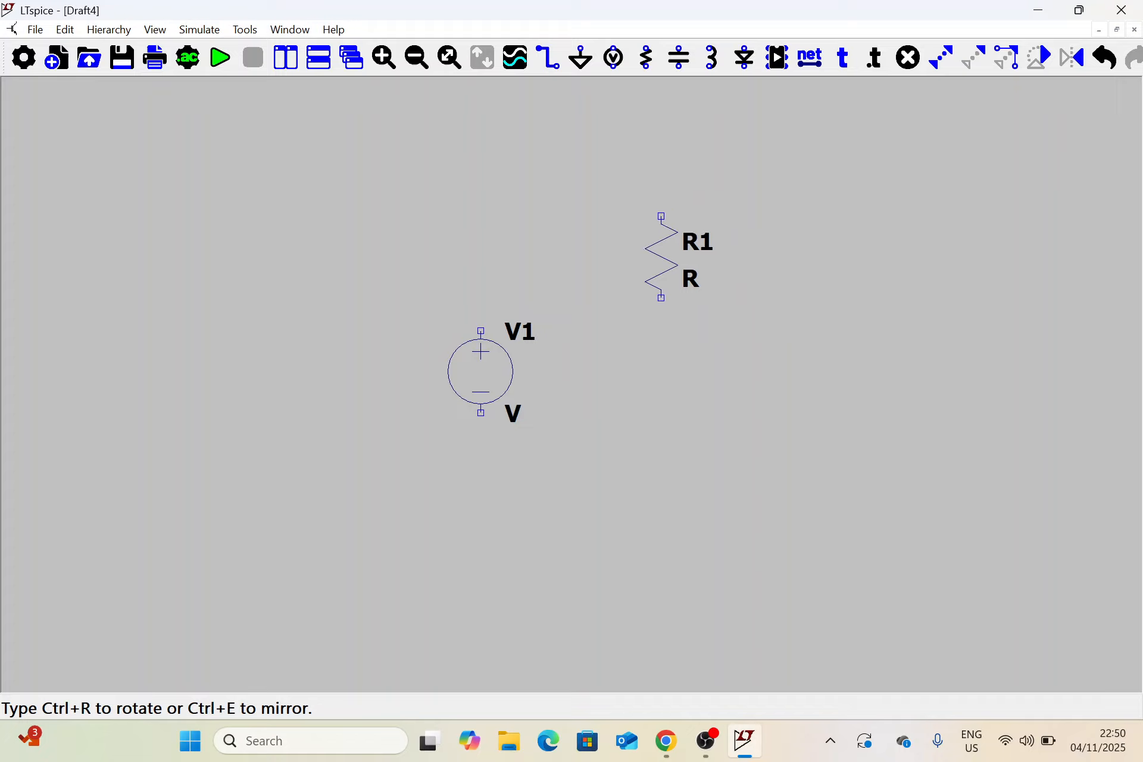
{"action": "left_click", "coordinate": [661, 217]}
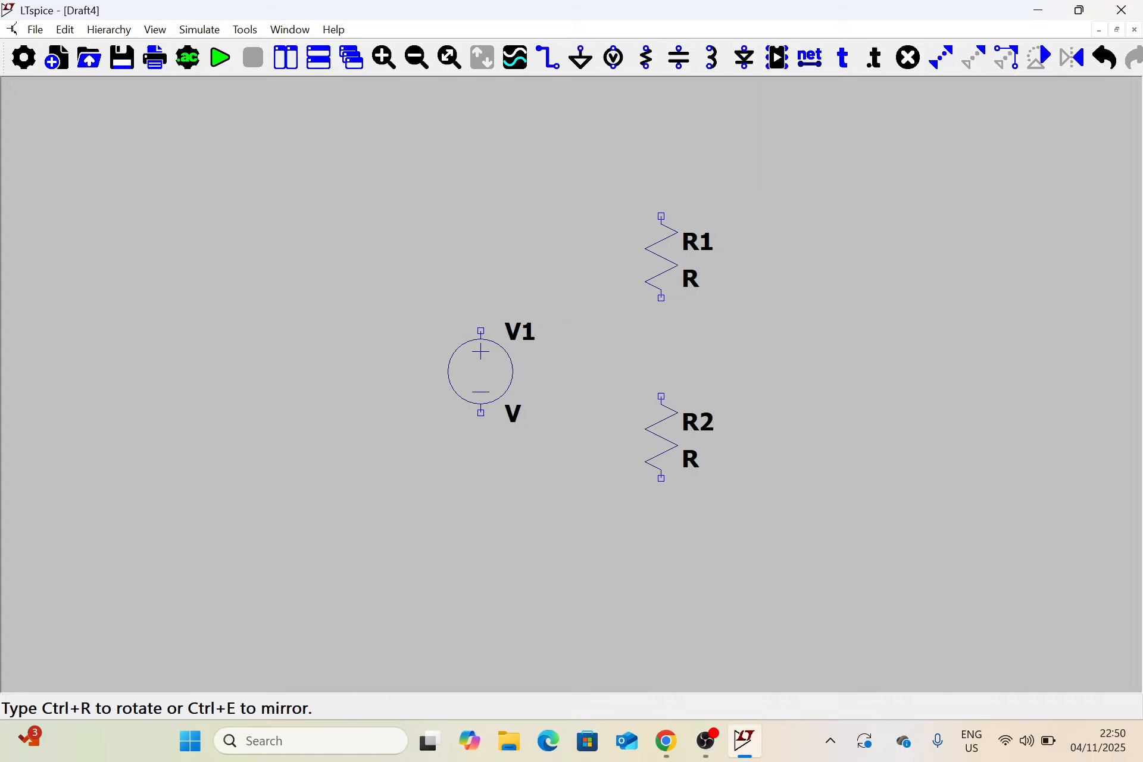
{"action": "left_click", "coordinate": [661, 396]}
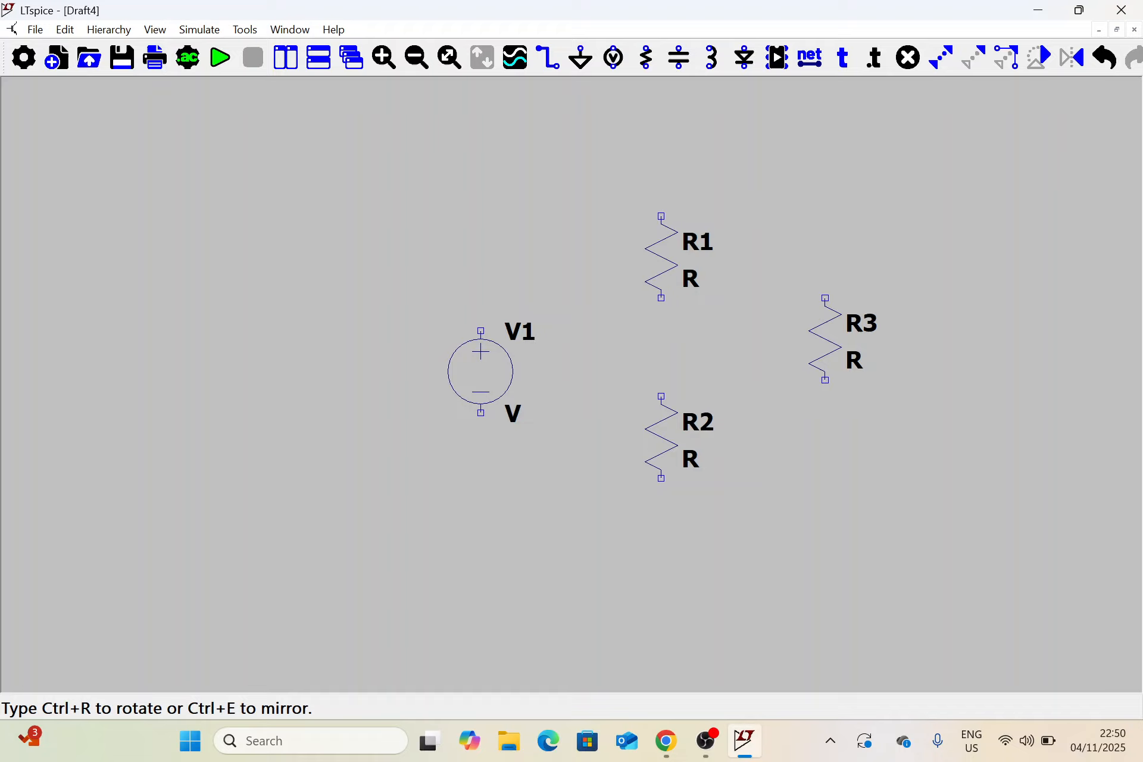
{"action": "key", "text": "Escape"}
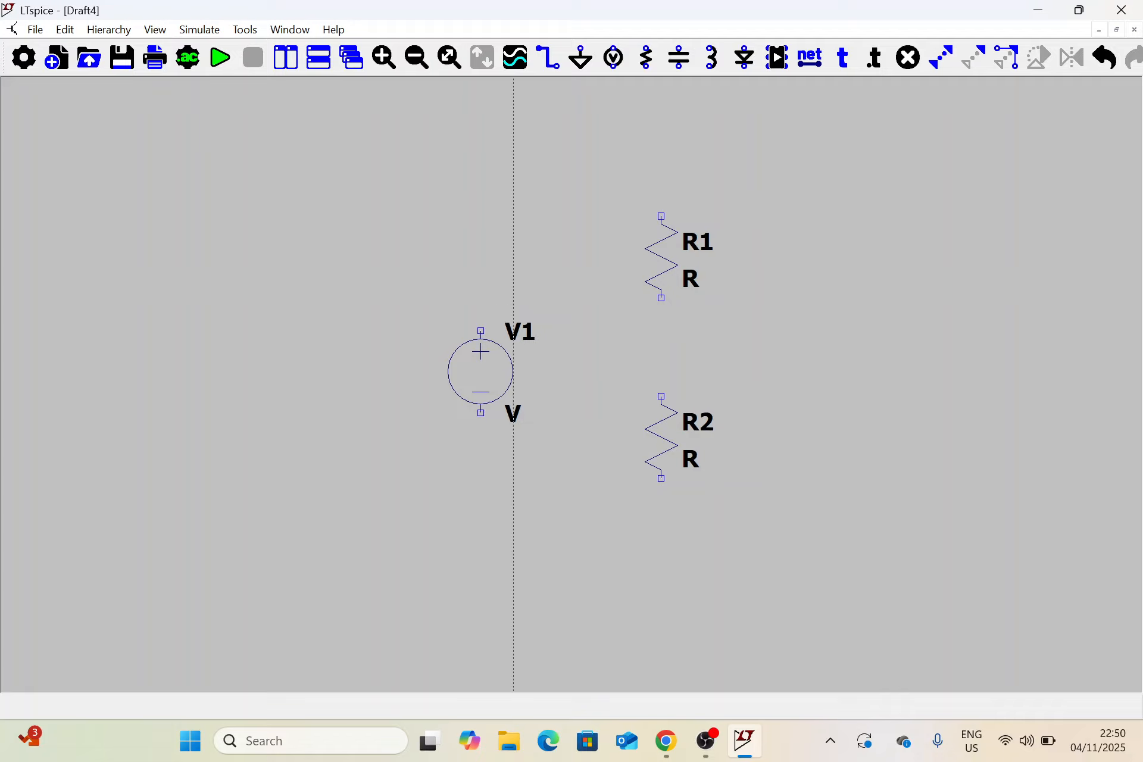
Wire V1, R1 and R2 into a closed series loop, from the source's positive terminal through both resistors to its negative terminal
{"action": "left_click", "coordinate": [481, 330]}
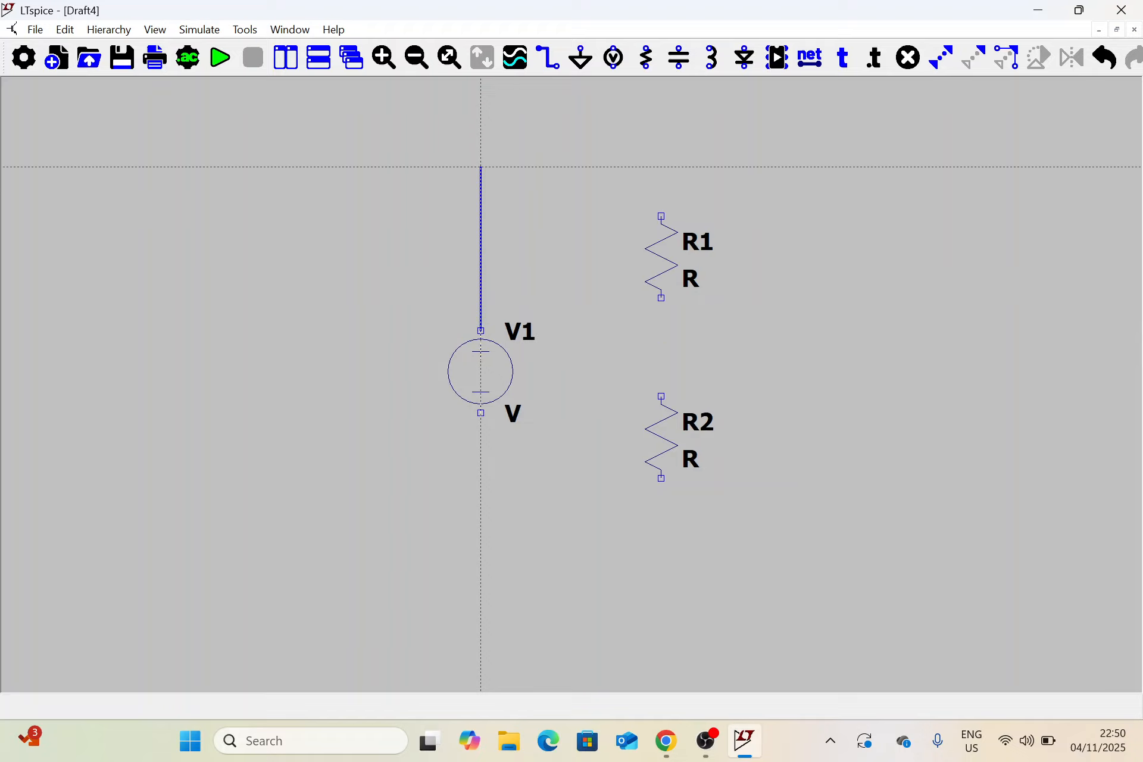
{"action": "left_click", "coordinate": [480, 167]}
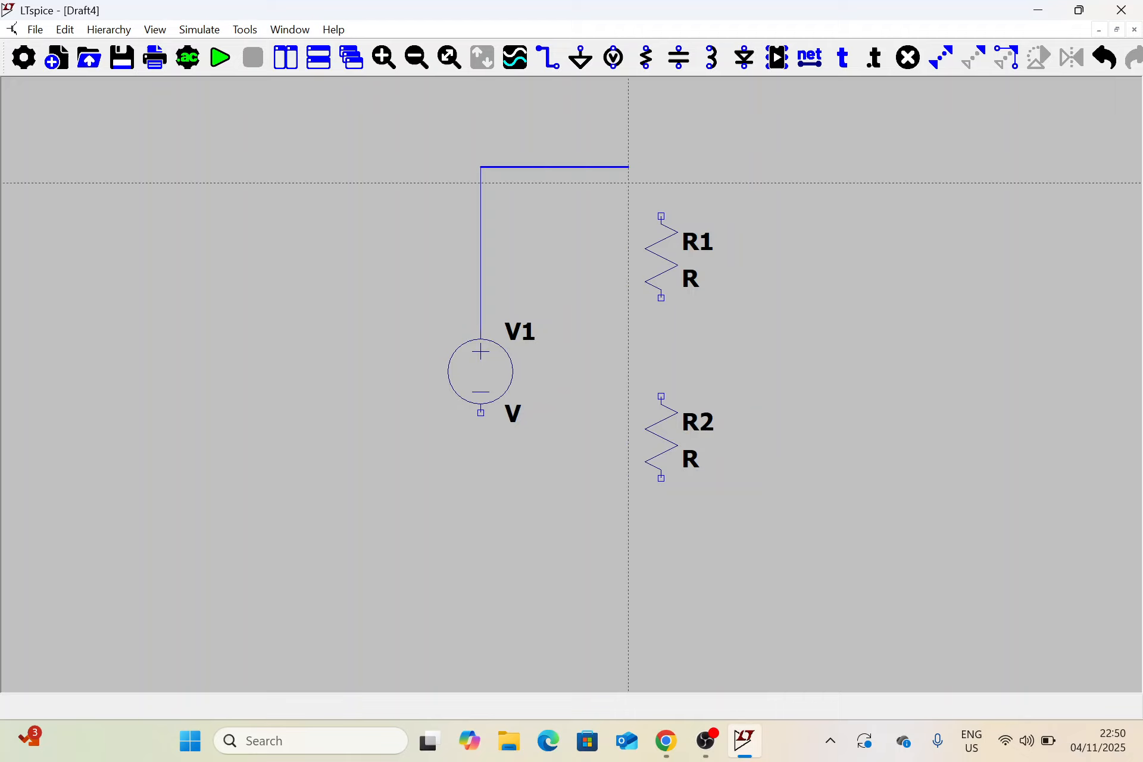
{"action": "left_click", "coordinate": [661, 182]}
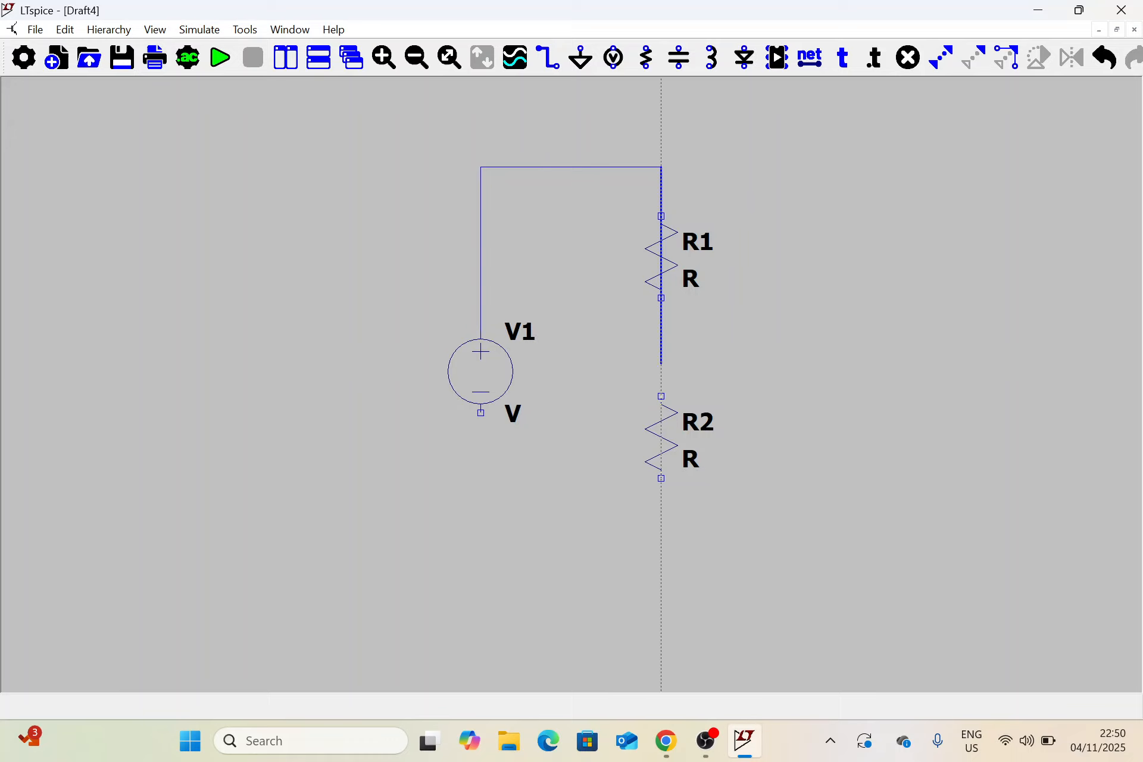
{"action": "left_click", "coordinate": [662, 396]}
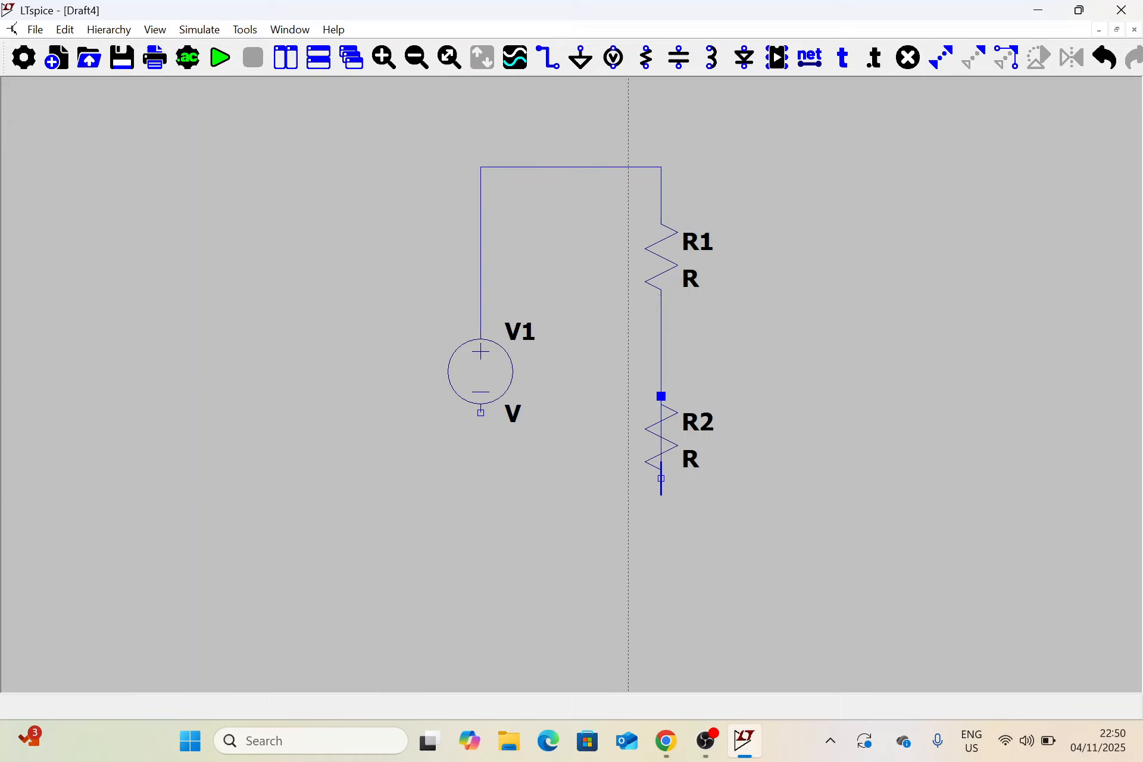
{"action": "left_click", "coordinate": [661, 543]}
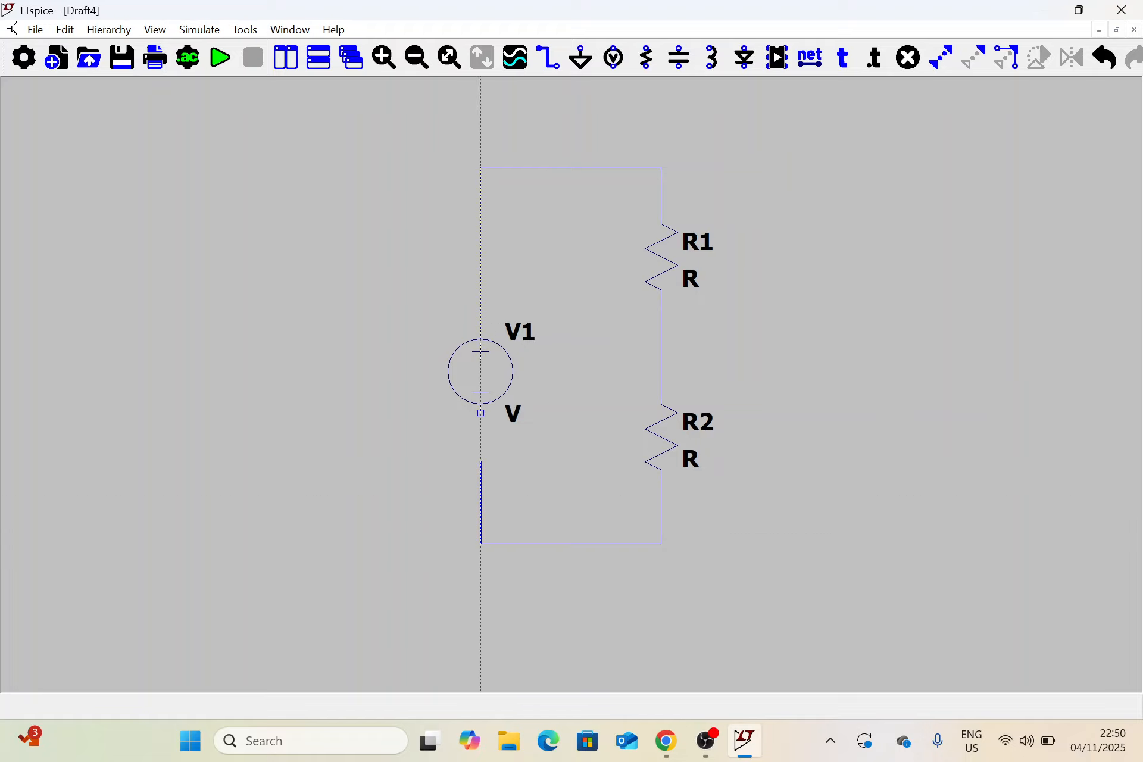
{"action": "left_click", "coordinate": [482, 413]}
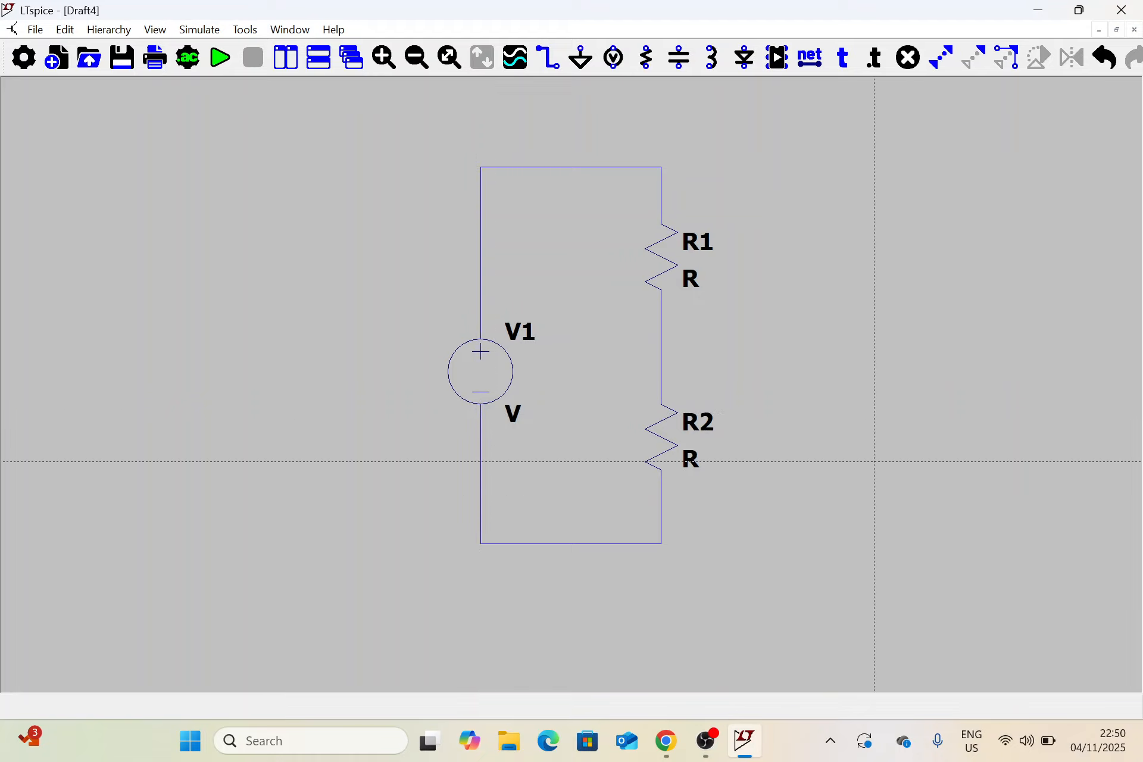
{"action": "key", "text": "Escape"}
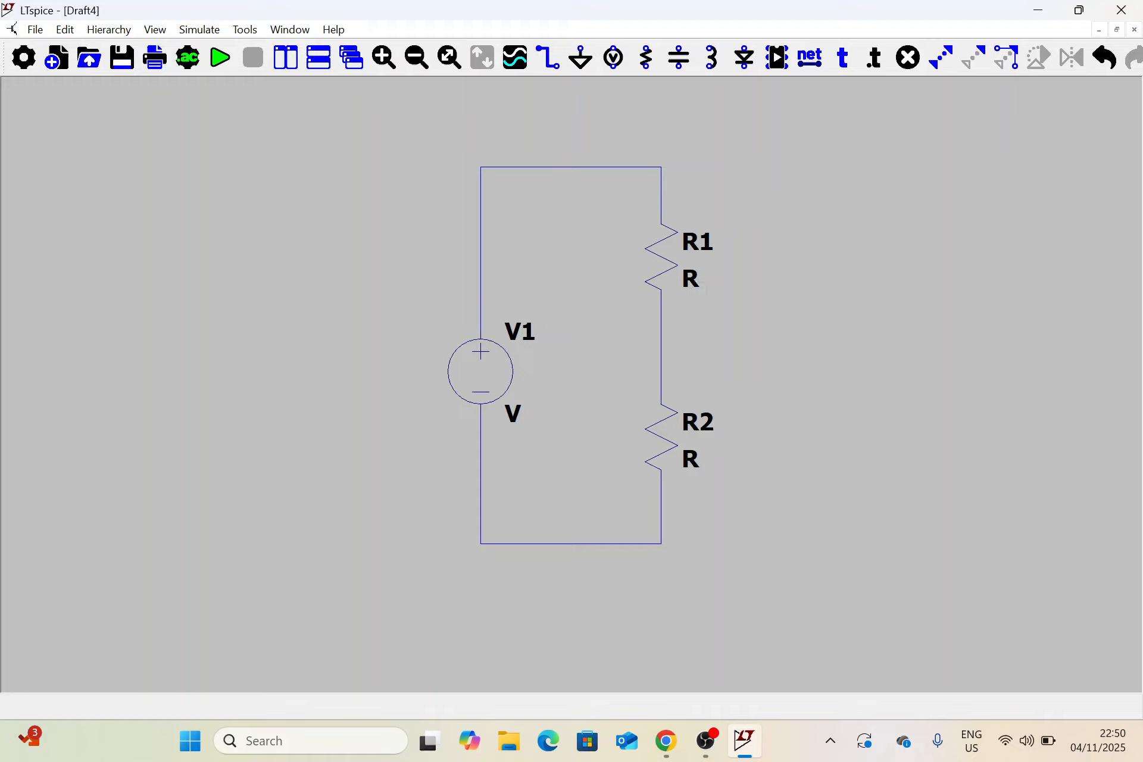
Place a ground symbol on the loop's lower-left corner, below V1
{"action": "left_click", "coordinate": [581, 58]}
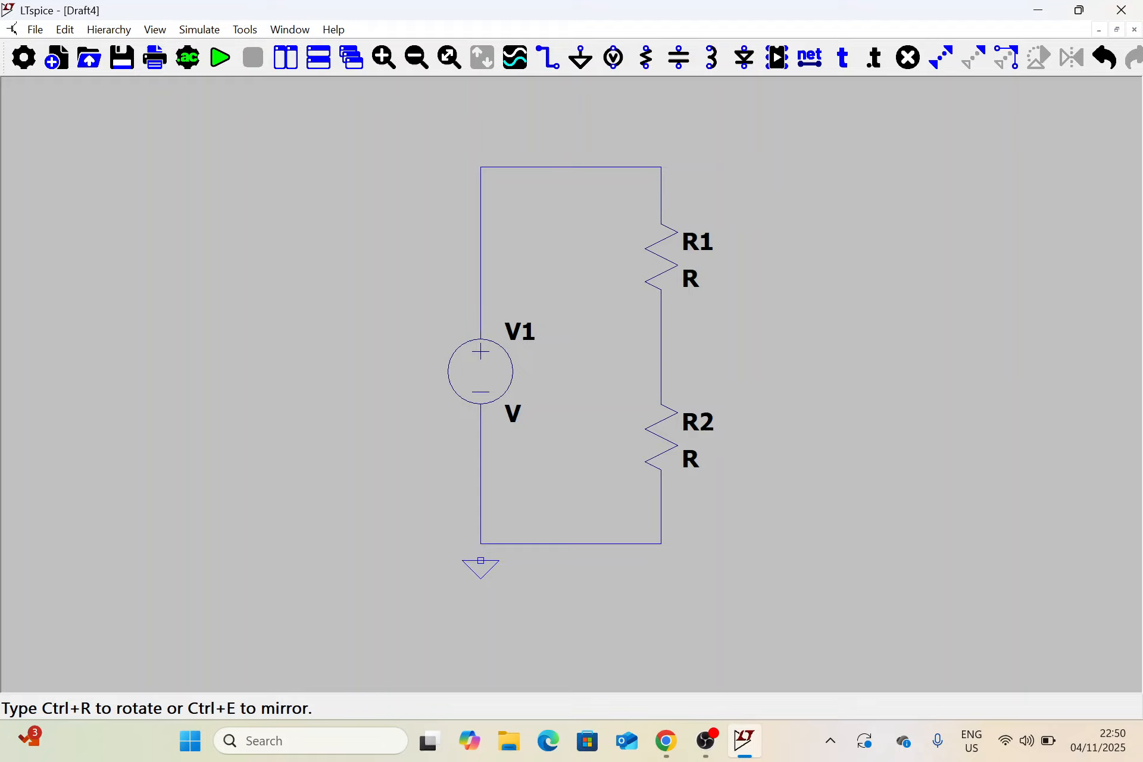
{"action": "left_click", "coordinate": [481, 543]}
{"action": "key", "text": "Escape"}
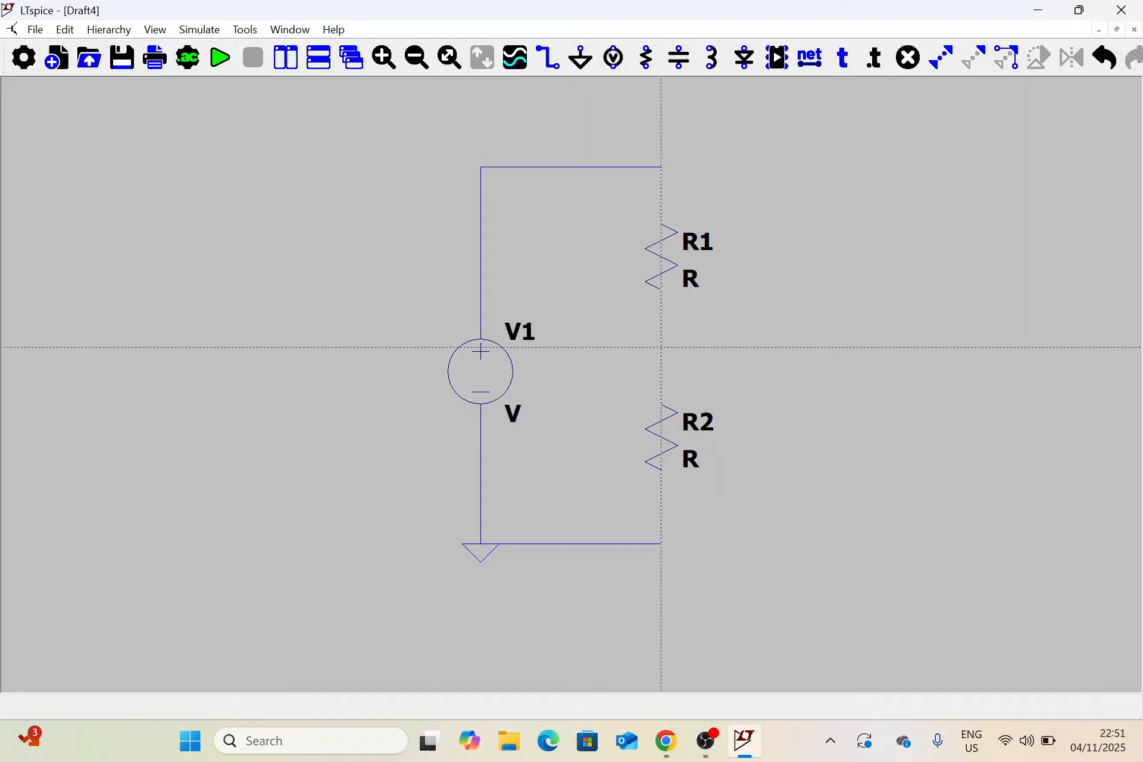
Draw a horizontal output wire to the right from the node between R1 and R2
{"action": "left_click", "coordinate": [661, 347]}
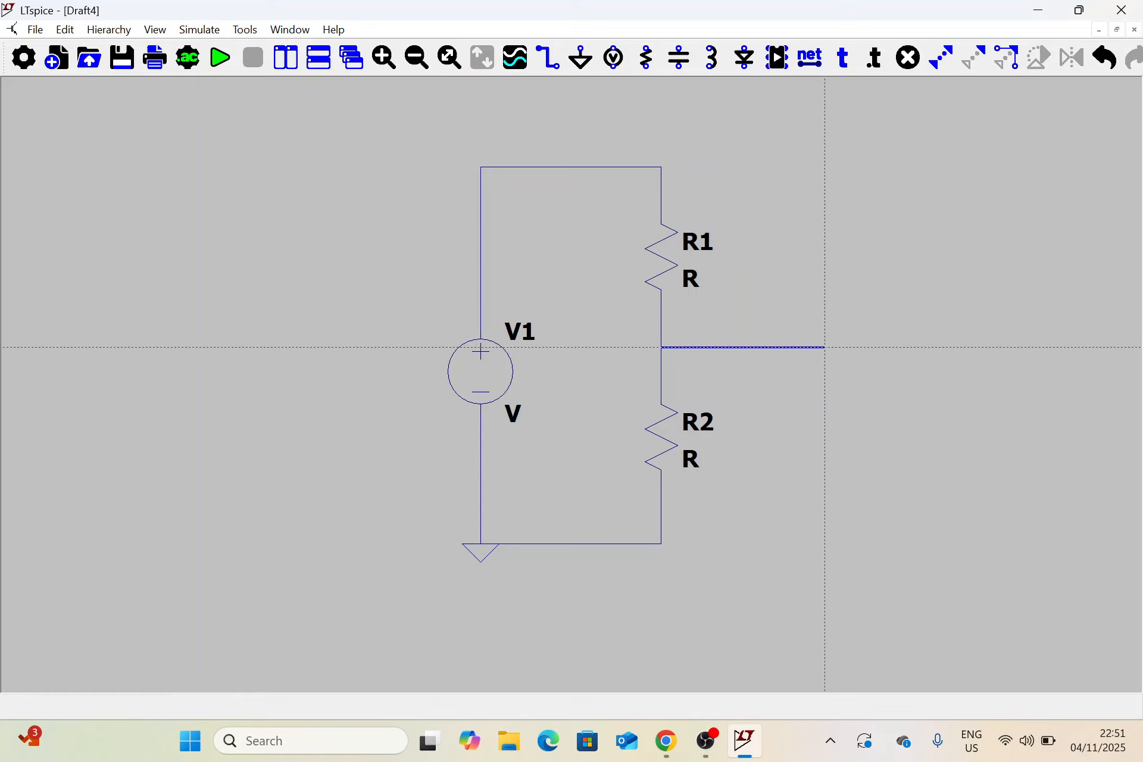
{"action": "left_click", "coordinate": [825, 347]}
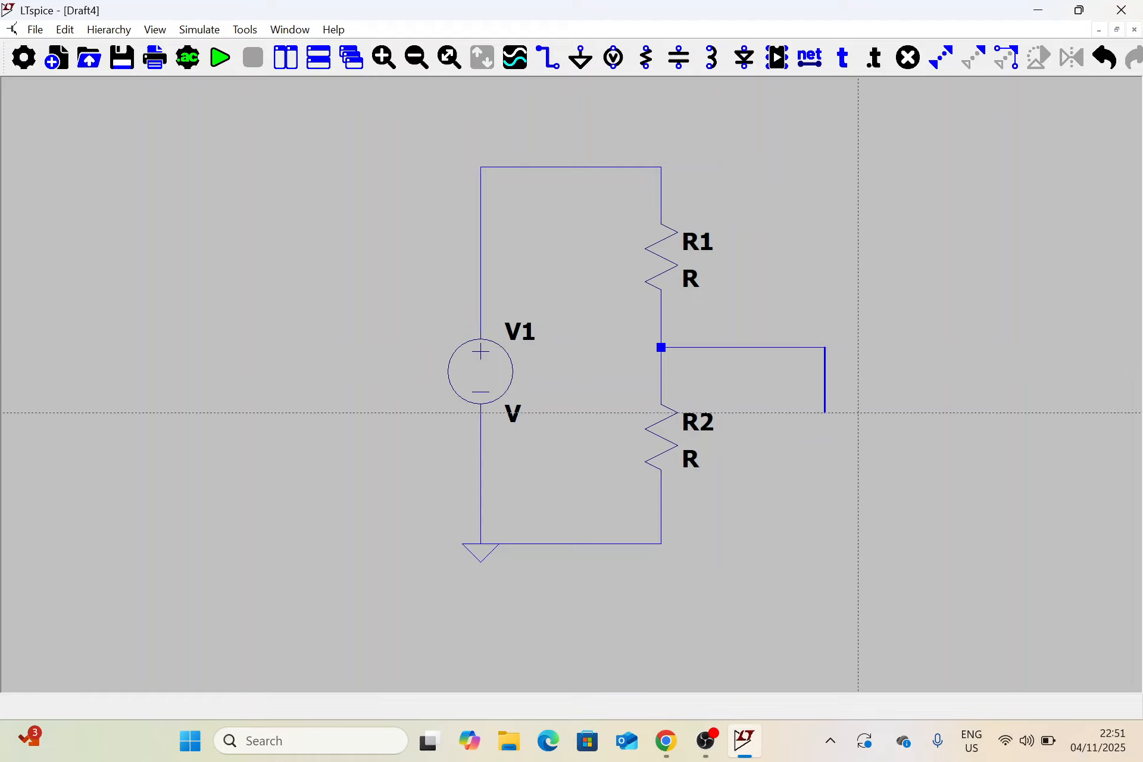
{"action": "key", "text": "Escape"}
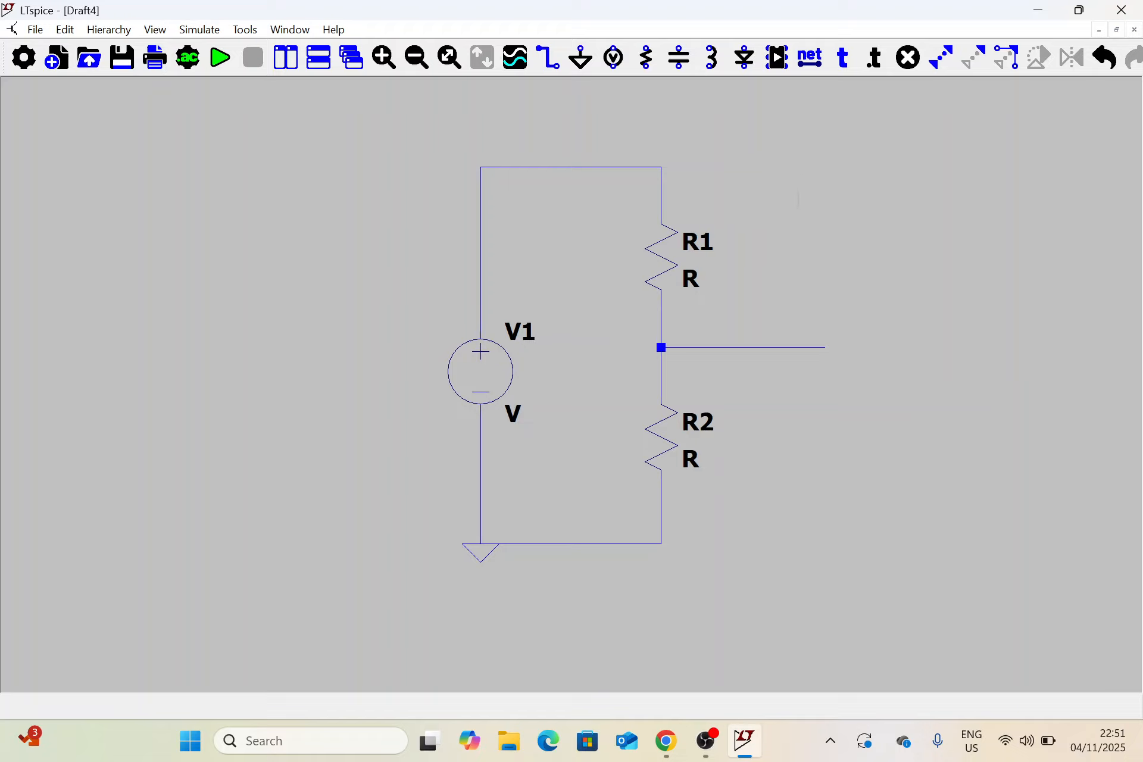
Create a net label named Vout with port type Output and place it on the output wire
{"action": "left_click", "coordinate": [815, 59]}
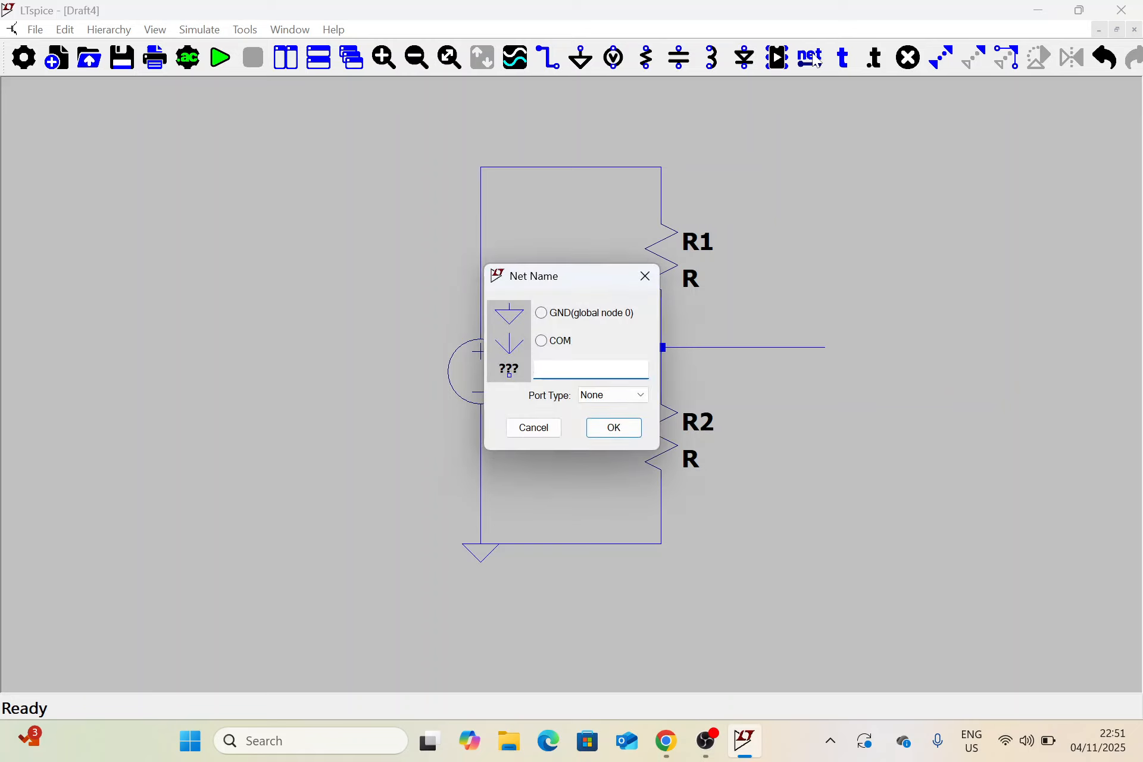
{"action": "type", "text": "Vout"}
{"action": "left_click", "coordinate": [648, 395]}
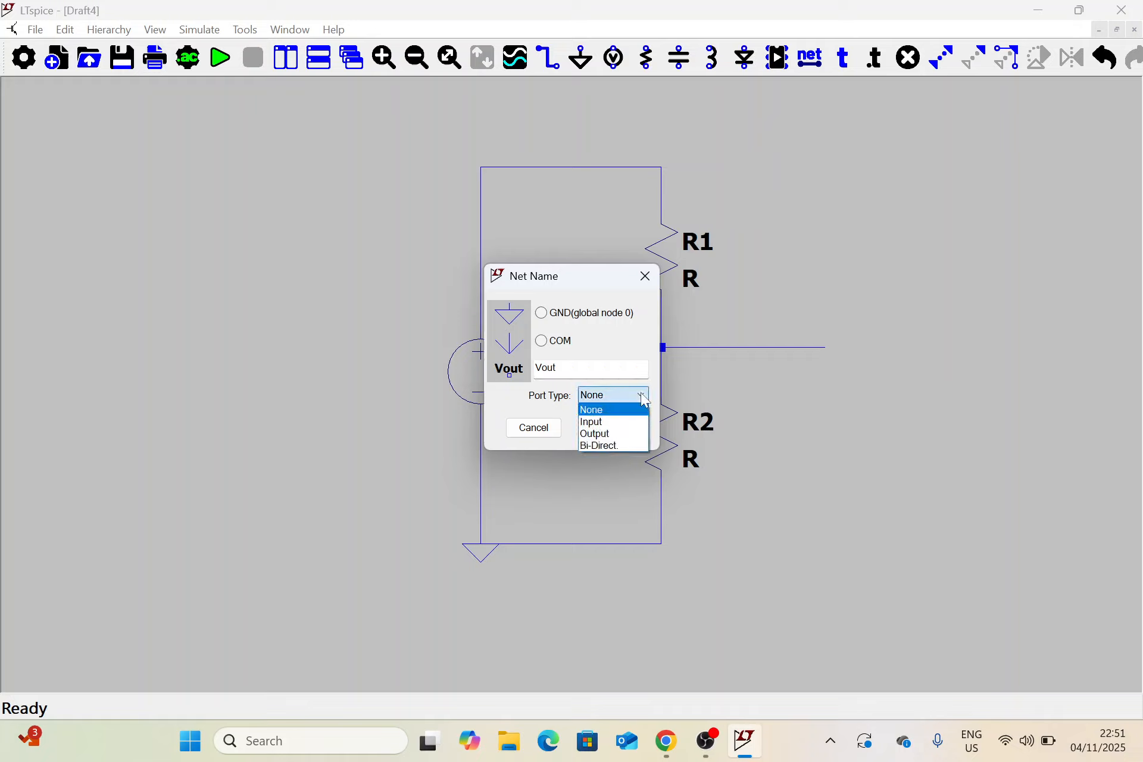
{"action": "left_click", "coordinate": [627, 438]}
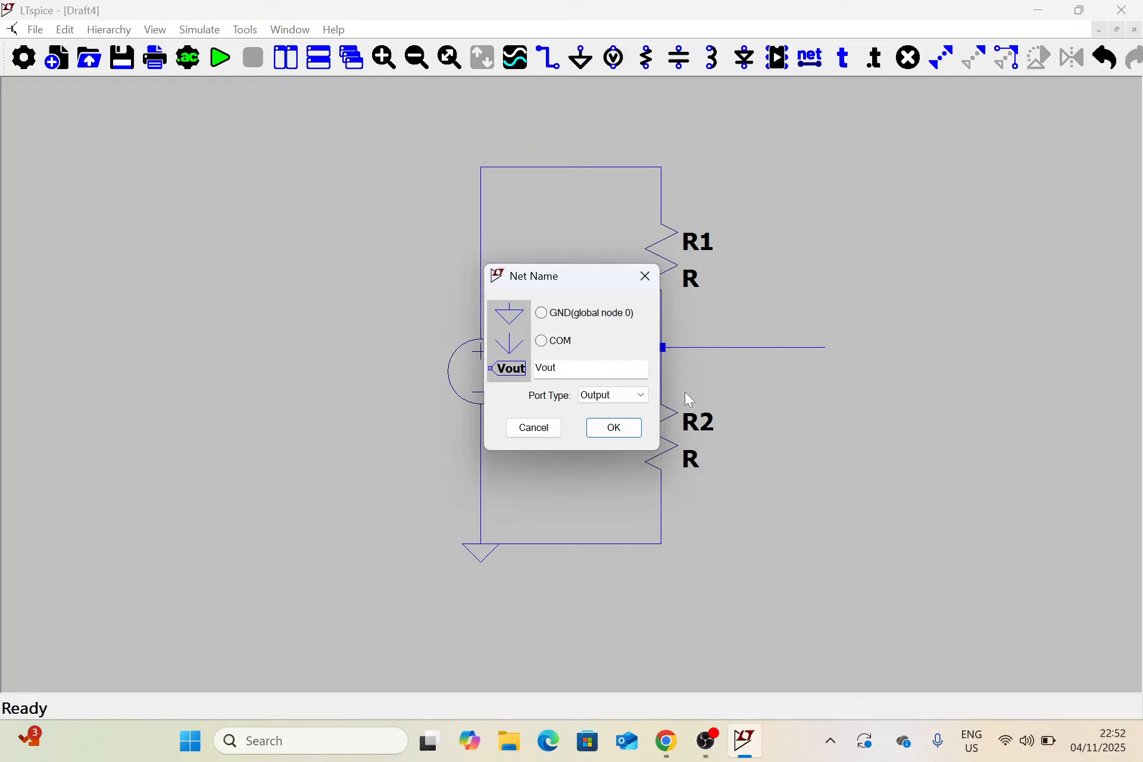
{"action": "left_click", "coordinate": [610, 427]}
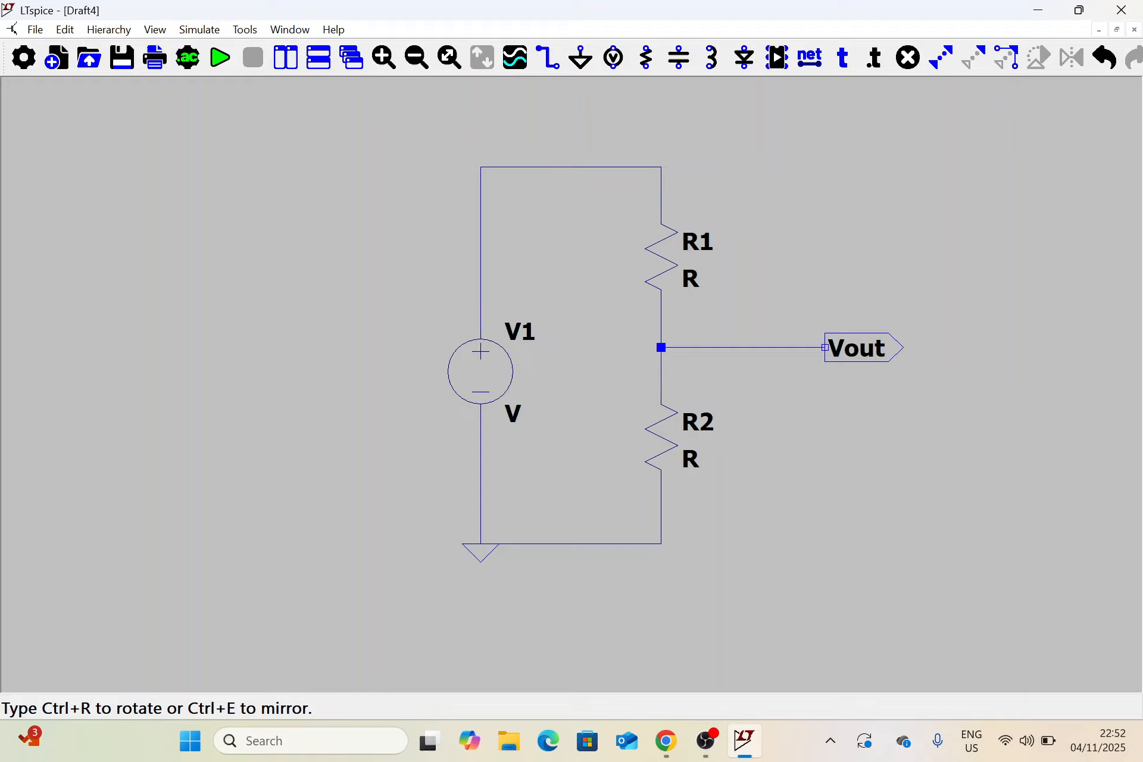
{"action": "left_click", "coordinate": [791, 347]}
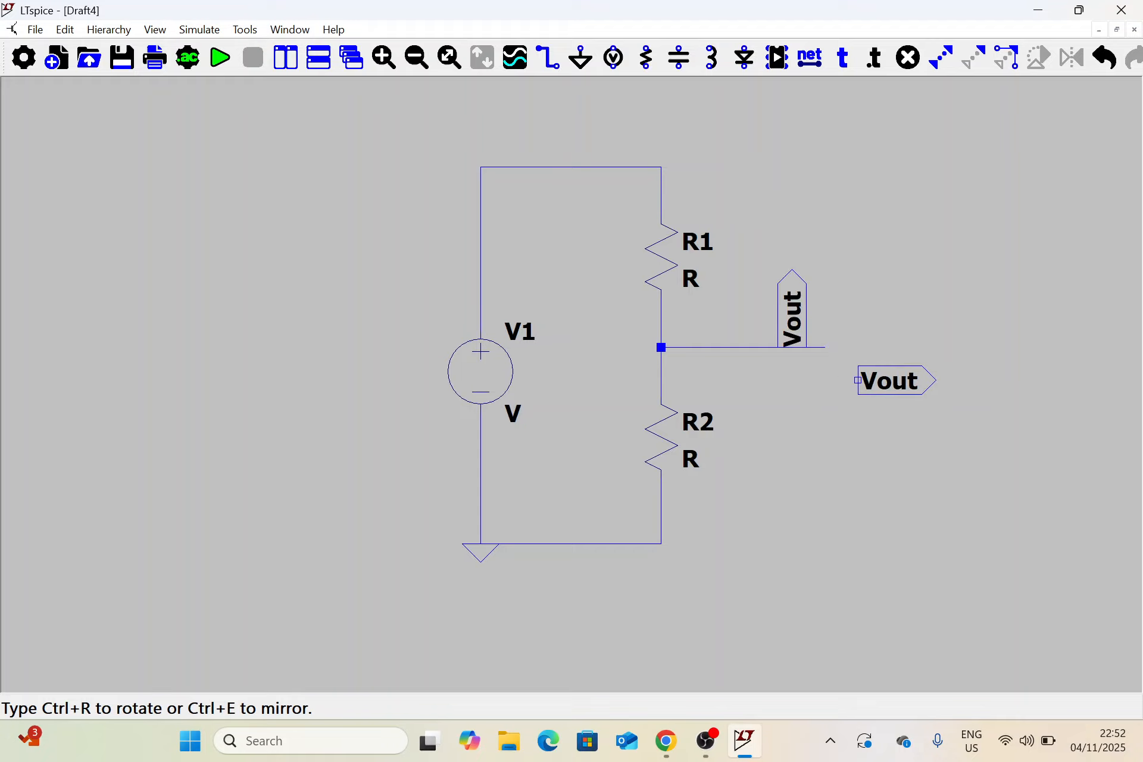
Undo the misplaced Vout label and place a new net label named Vout with port type Output on the output wire's free end
{"action": "key", "text": "Escape"}
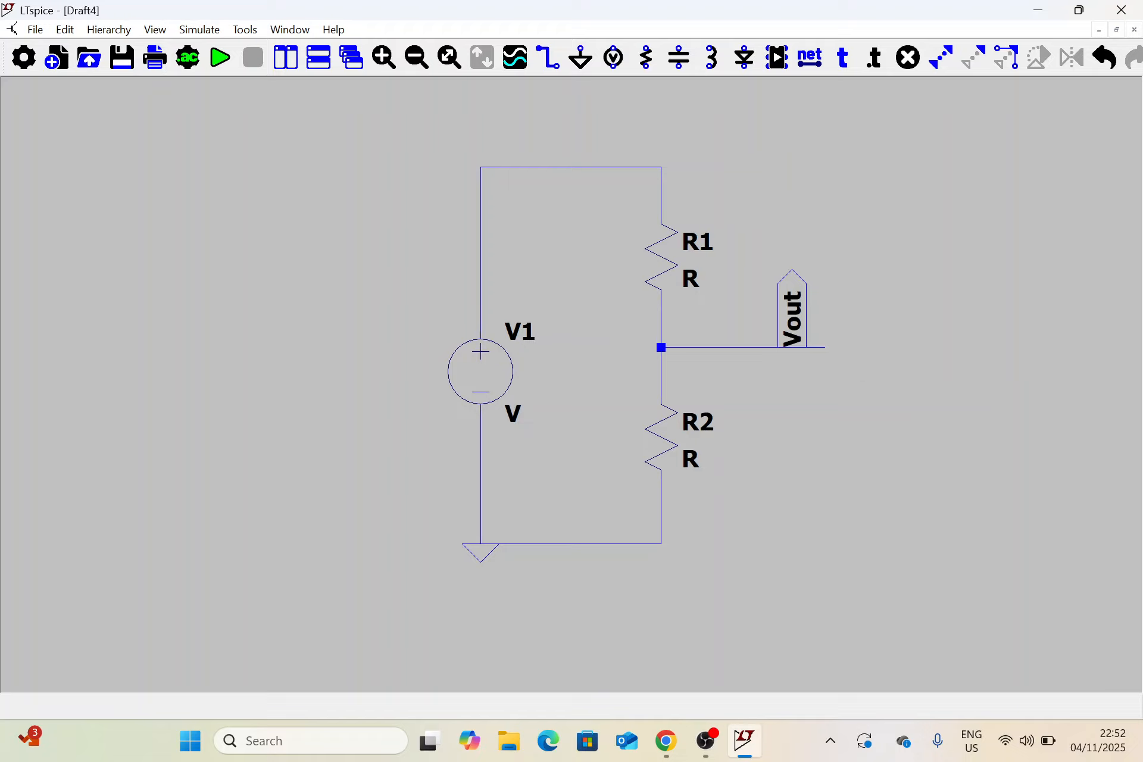
{"action": "key", "text": "ctrl+z"}
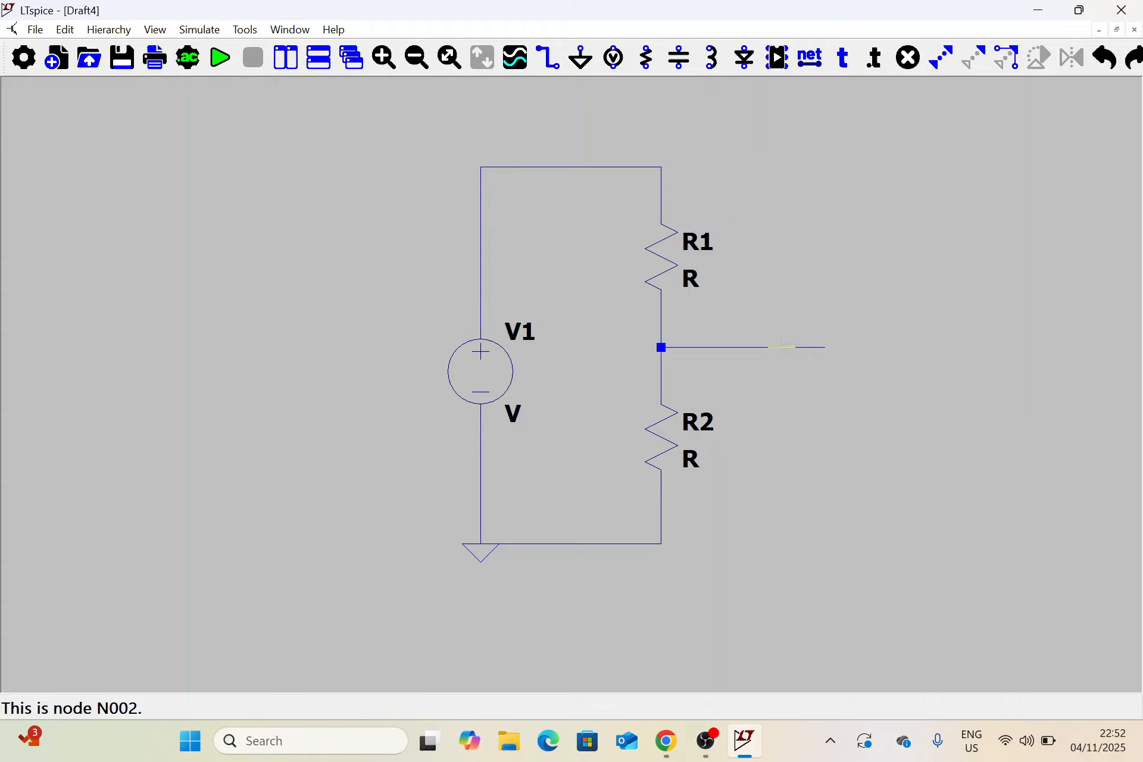
{"action": "left_click", "coordinate": [812, 59]}
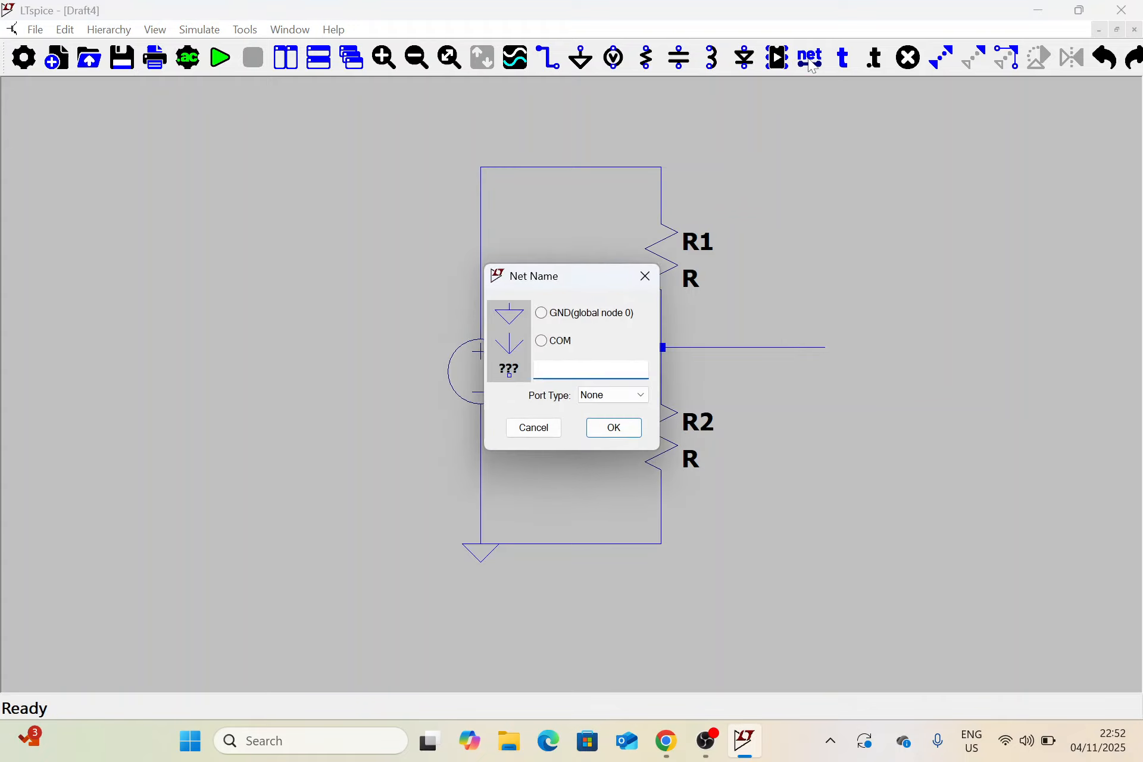
{"action": "type", "text": "Vout"}
{"action": "left_click", "coordinate": [639, 395]}
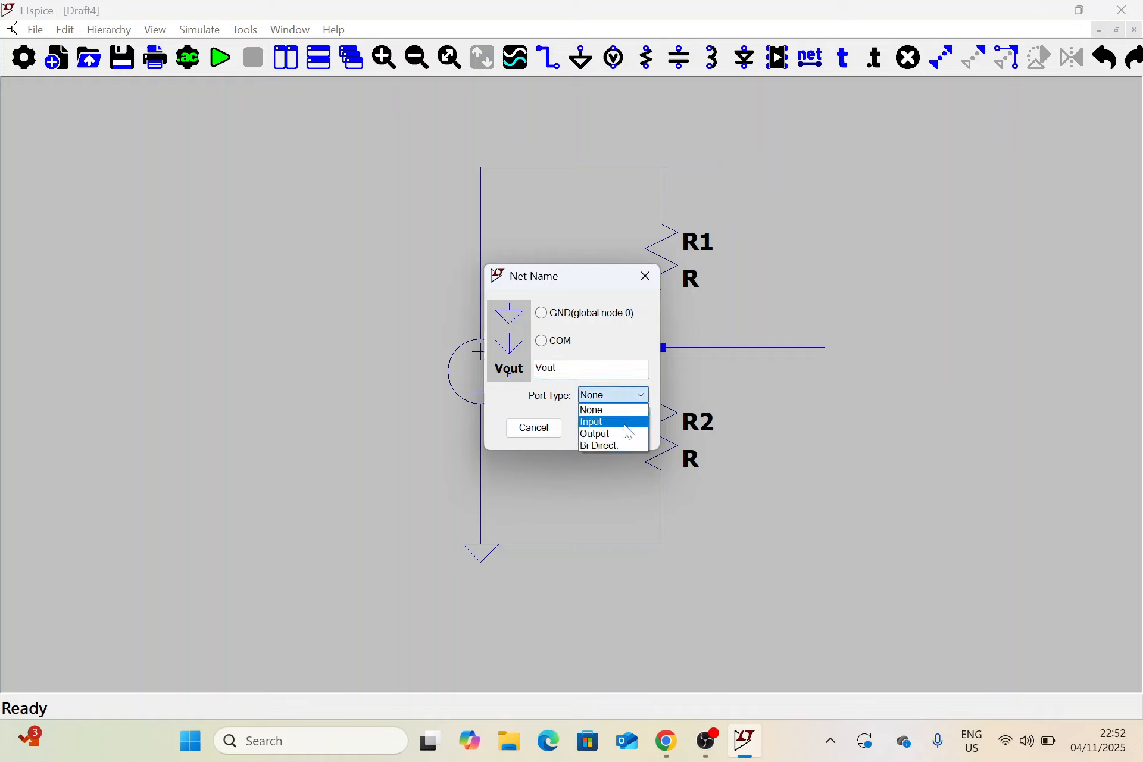
{"action": "left_click", "coordinate": [629, 434]}
{"action": "left_click", "coordinate": [613, 428]}
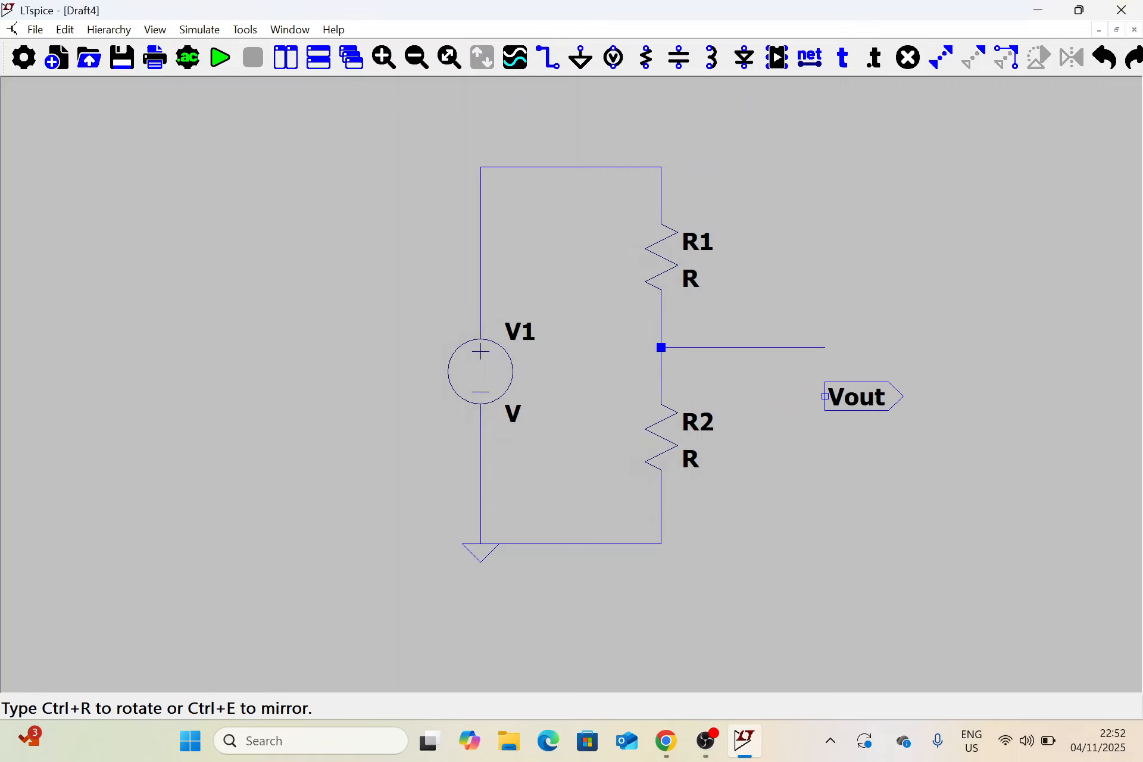
{"action": "left_click", "coordinate": [825, 347]}
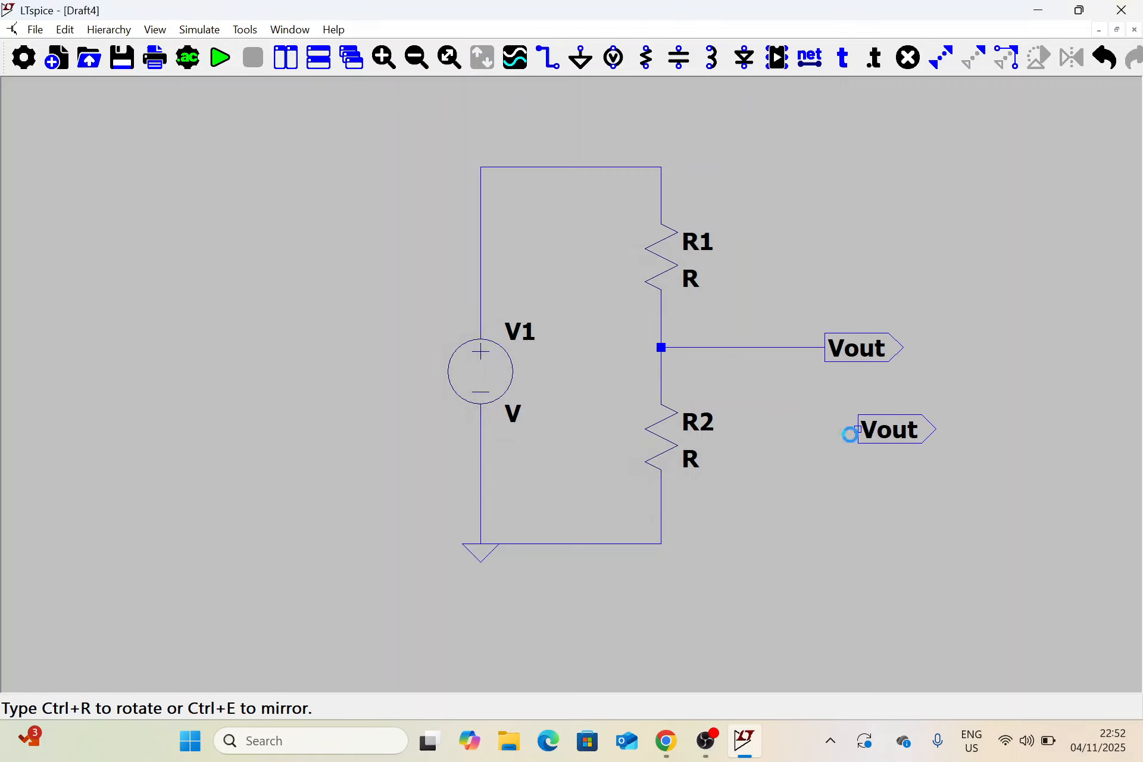
{"action": "key", "text": "Escape"}
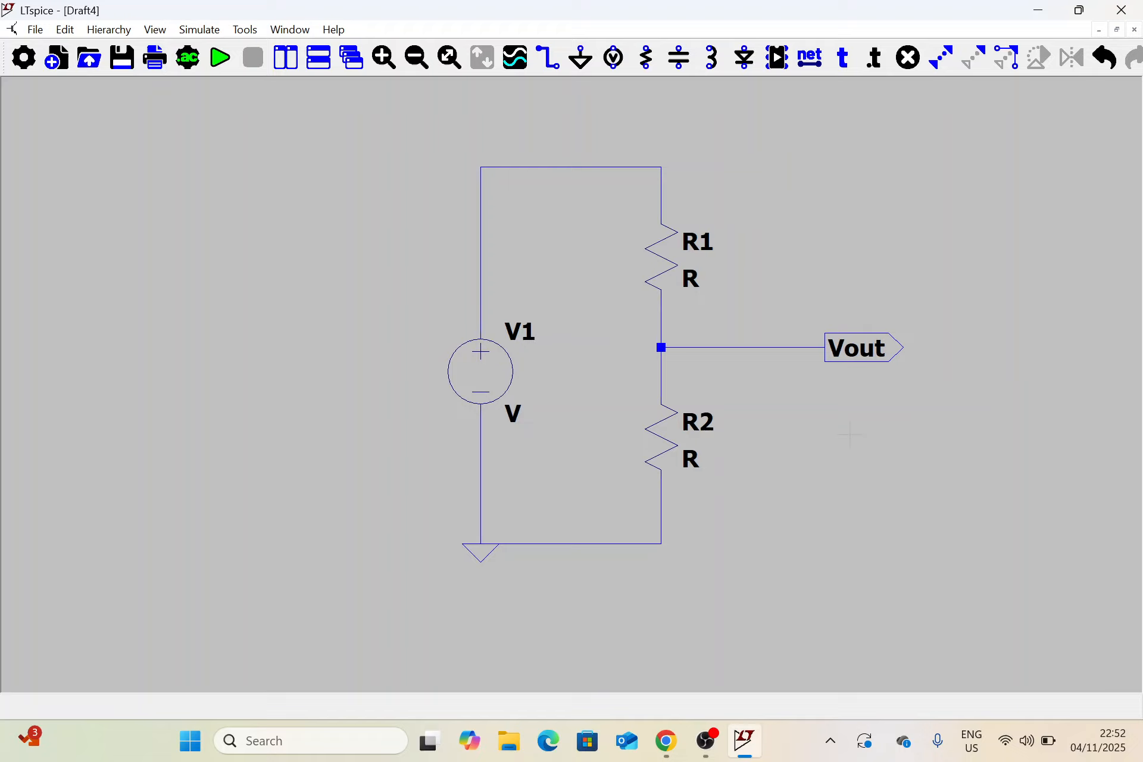
Set the DC value of voltage source V1 to 5 V
{"action": "right_click", "coordinate": [498, 383]}
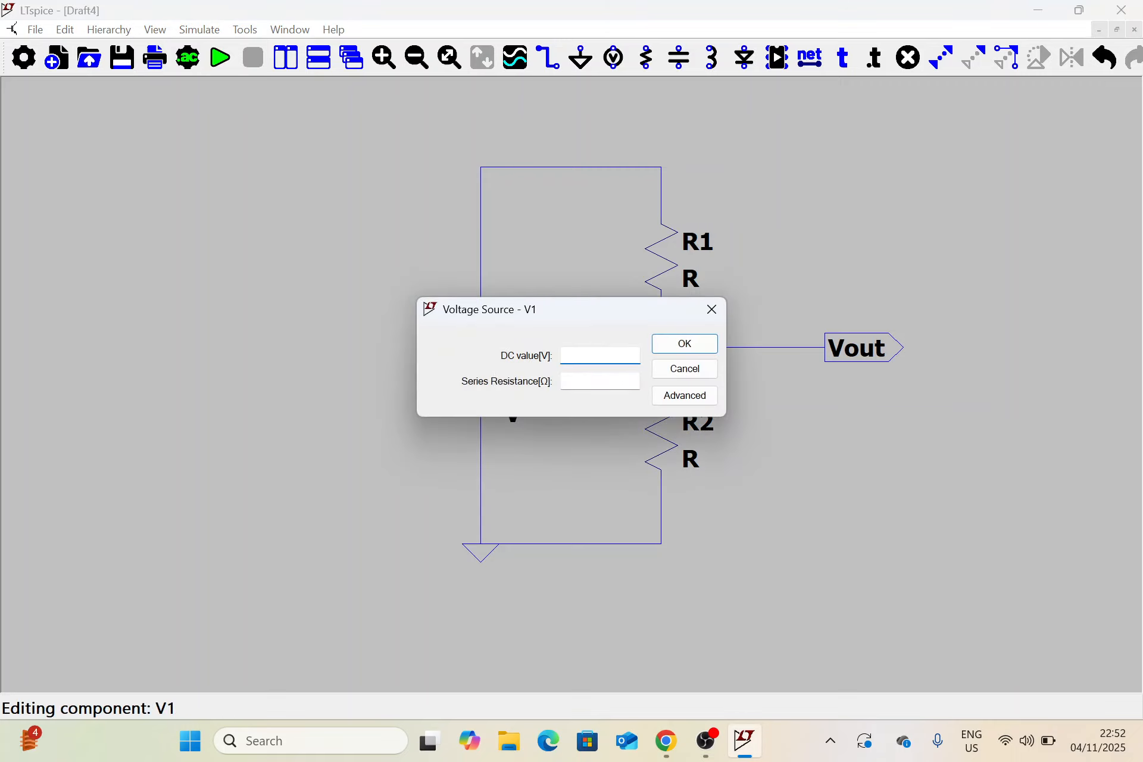
{"action": "type", "text": "5"}
{"action": "left_click", "coordinate": [685, 345]}
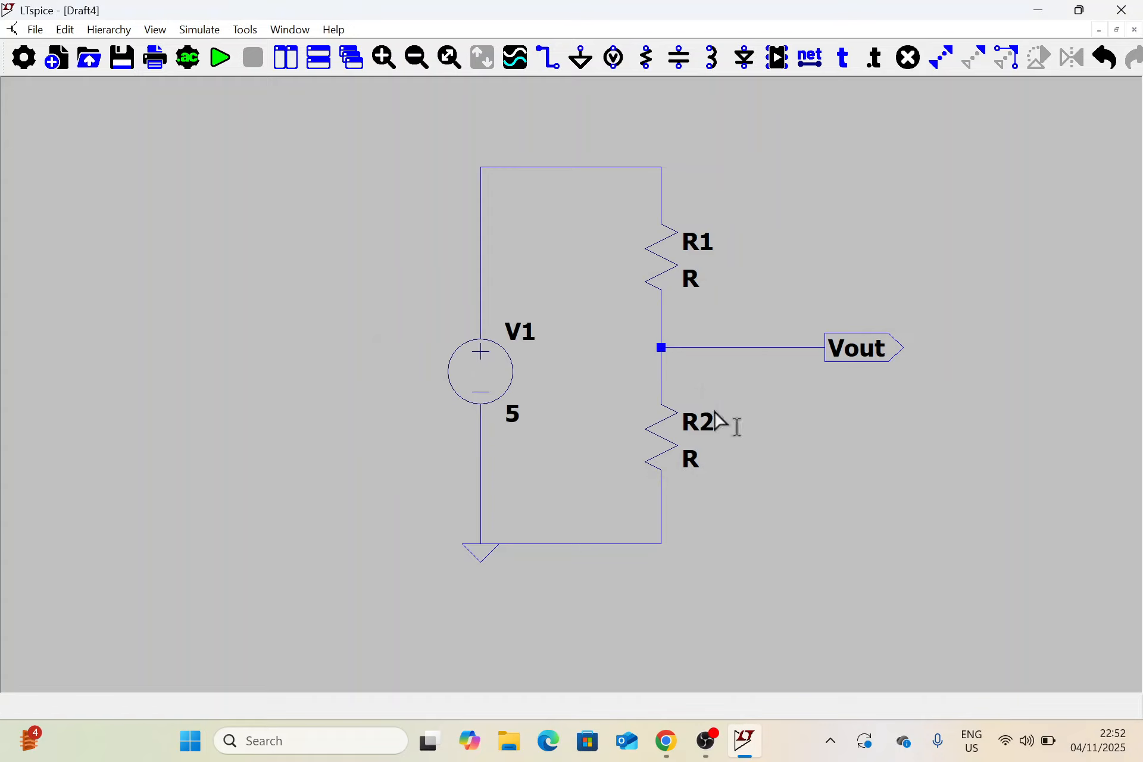
Set the values of resistors R1 and R2 to 5k each
{"action": "right_click", "coordinate": [690, 280]}
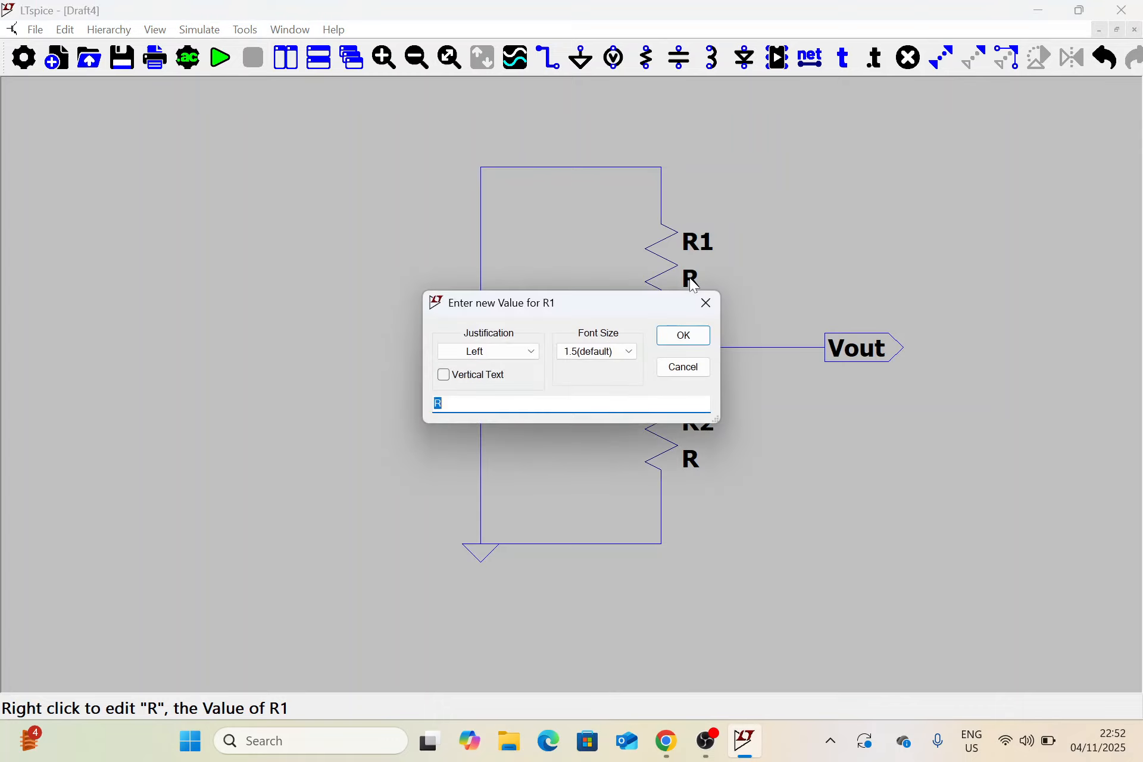
{"action": "type", "text": "5k"}
{"action": "left_click", "coordinate": [683, 335]}
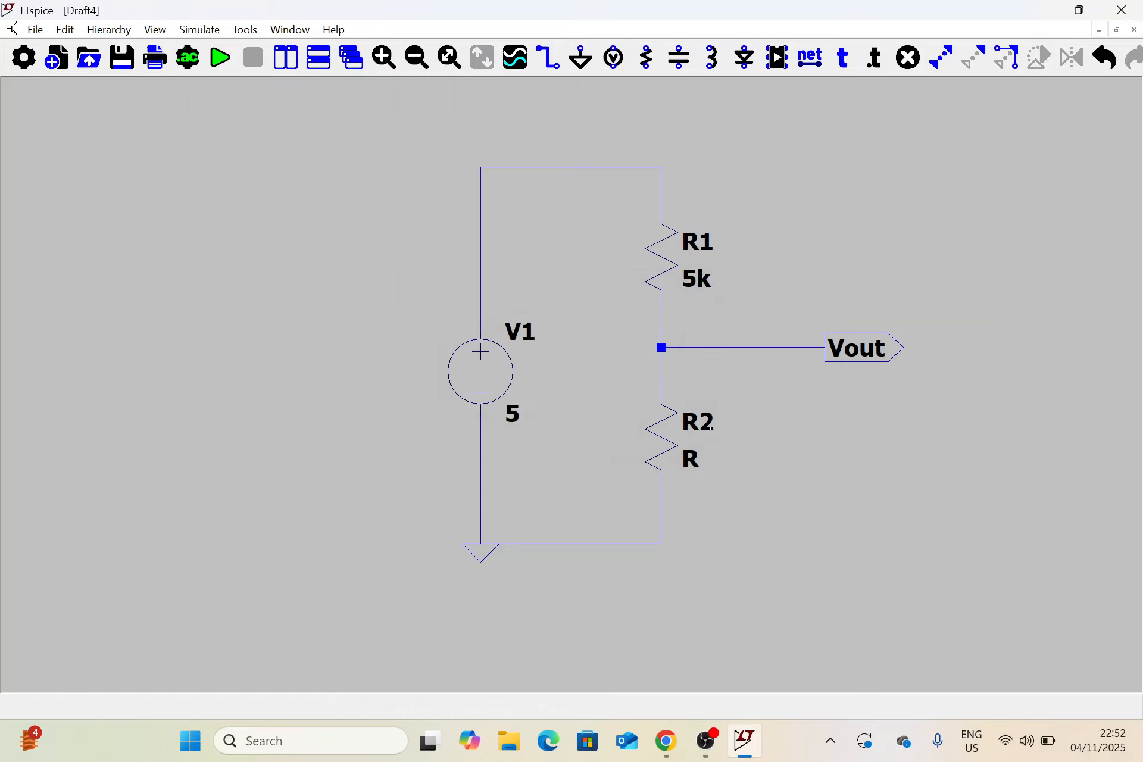
{"action": "right_click", "coordinate": [690, 462]}
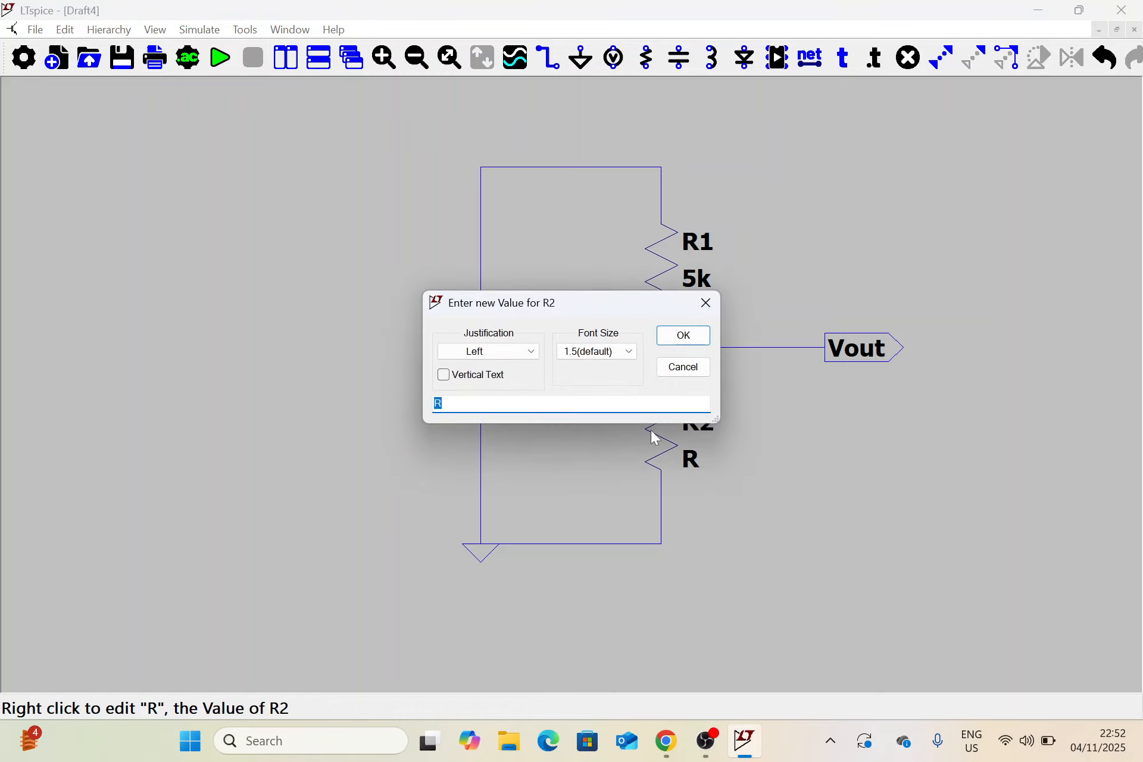
{"action": "type", "text": "5k"}
{"action": "left_click", "coordinate": [683, 335]}
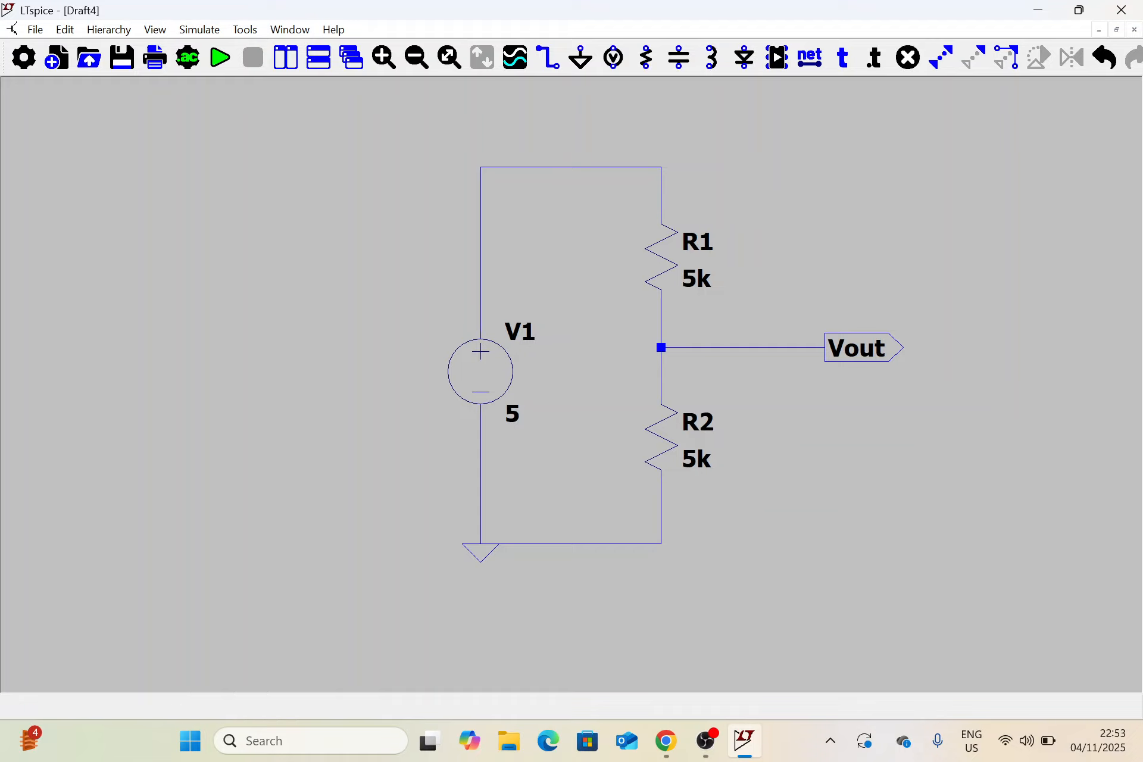
Configure a transient analysis with a stop time of 1s and place its directive just below the circuit's bottom wire
{"action": "left_click", "coordinate": [188, 72]}
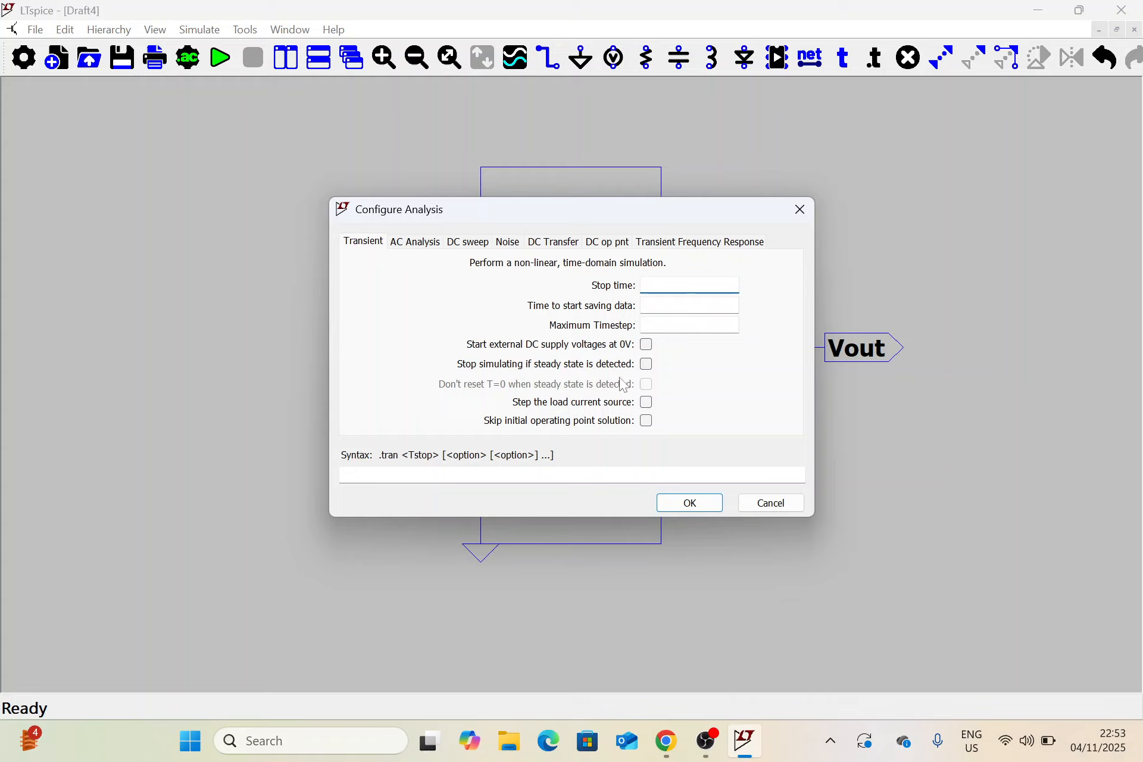
{"action": "left_click", "coordinate": [689, 285]}
{"action": "type", "text": "1s"}
{"action": "left_click", "coordinate": [689, 325]}
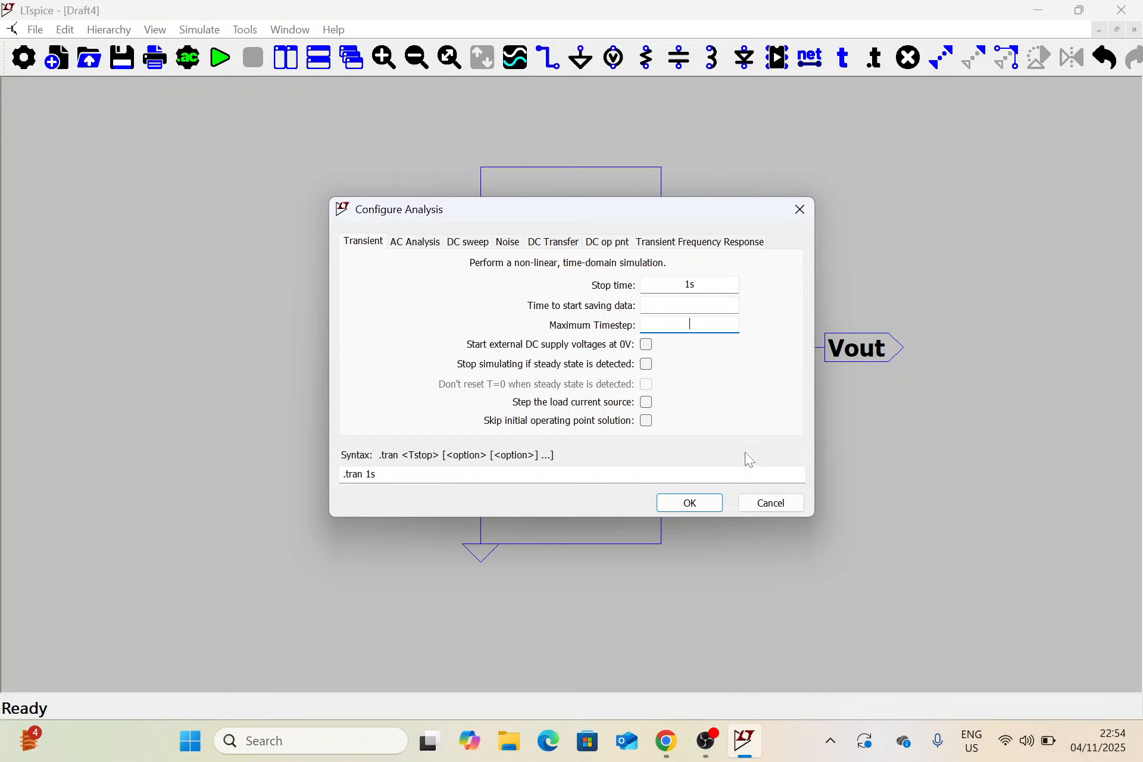
{"action": "left_click", "coordinate": [685, 503]}
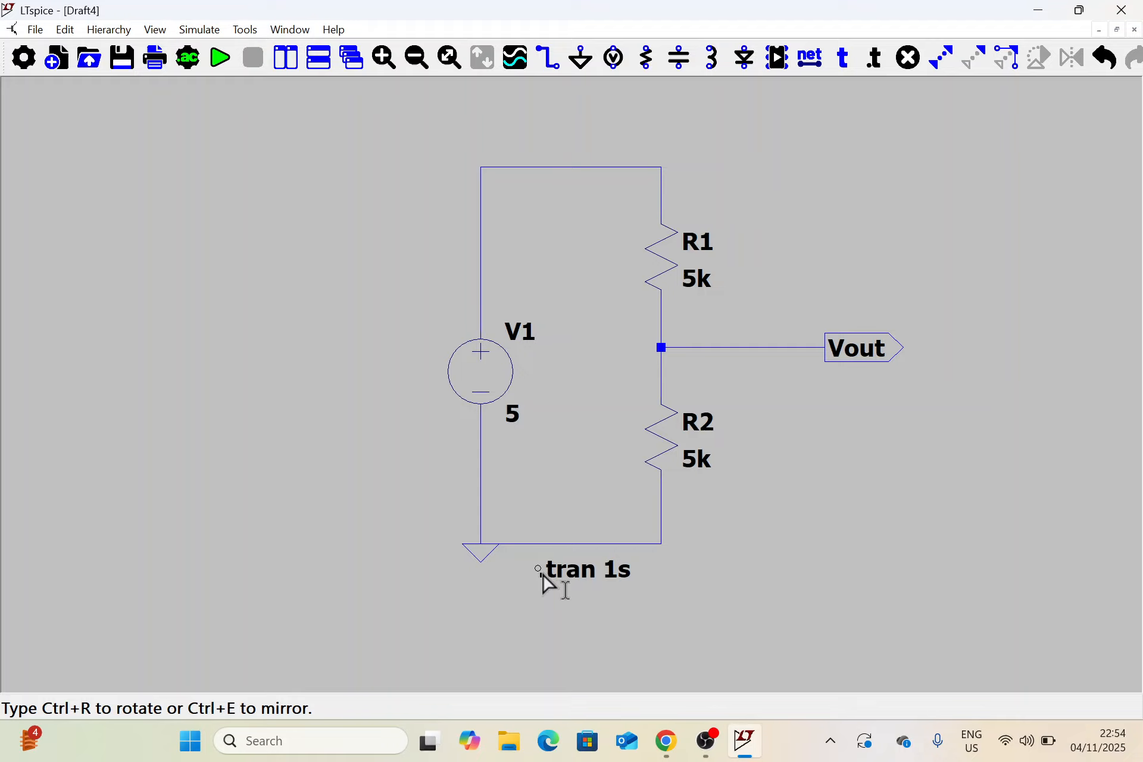
{"action": "left_click", "coordinate": [544, 575]}
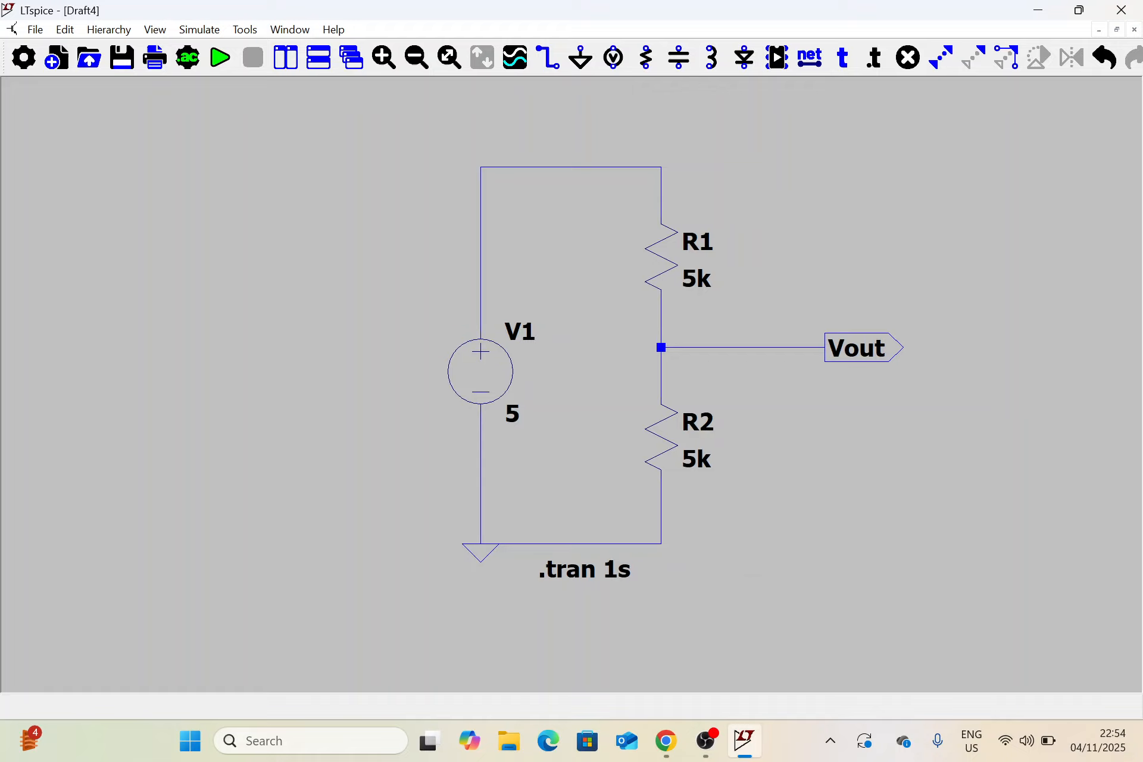
Run the simulation and plot the voltage at Vout, at the node joining V1 and R1, and at Vout alone again
{"action": "left_click", "coordinate": [220, 59]}
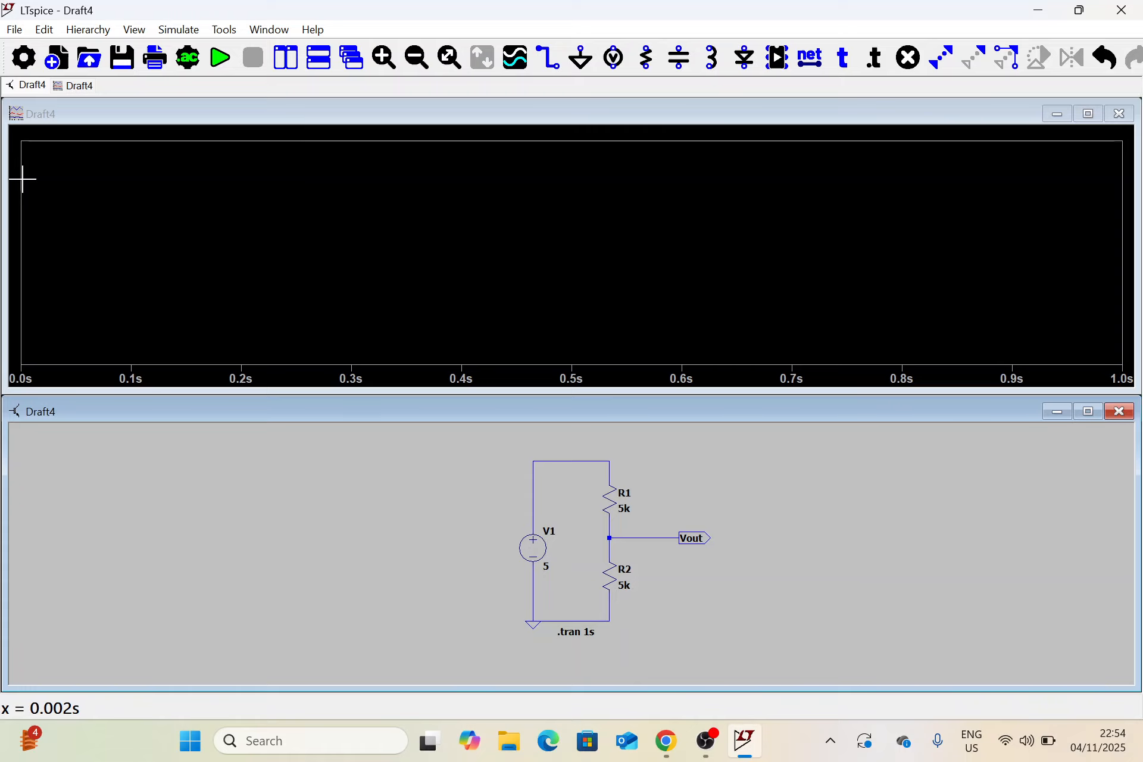
{"action": "left_click", "coordinate": [693, 538]}
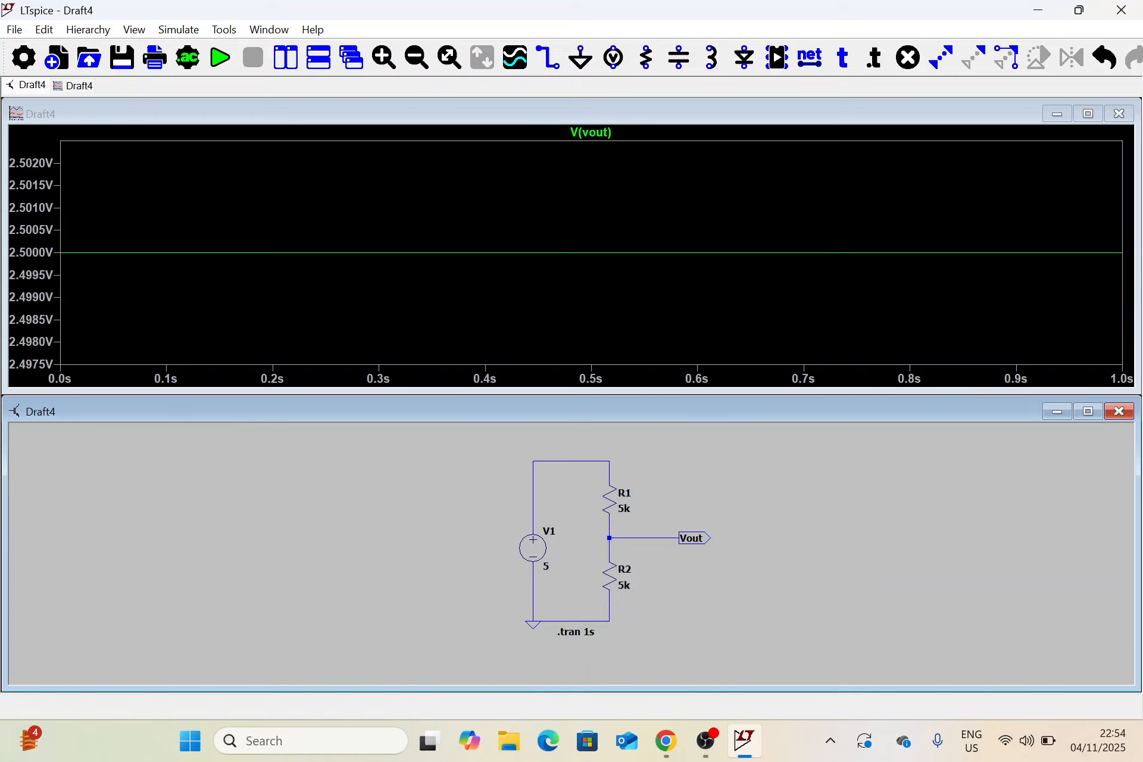
{"action": "left_click", "coordinate": [534, 504]}
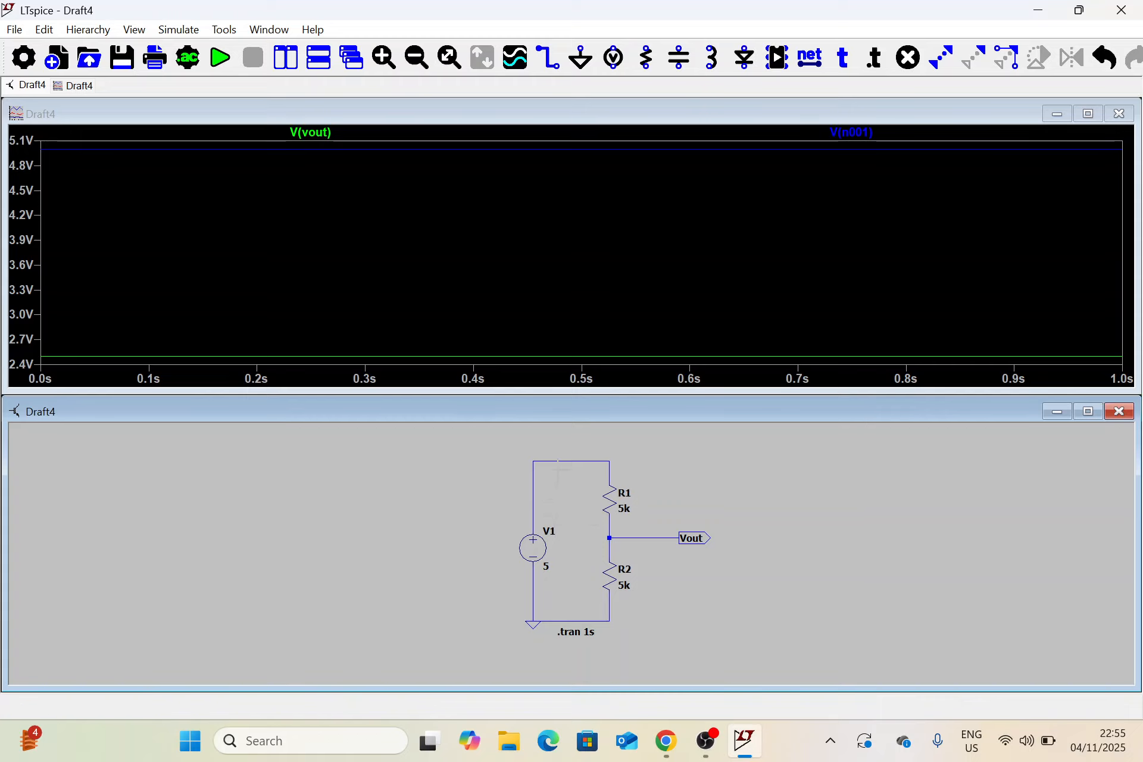
{"action": "left_click", "coordinate": [547, 460]}
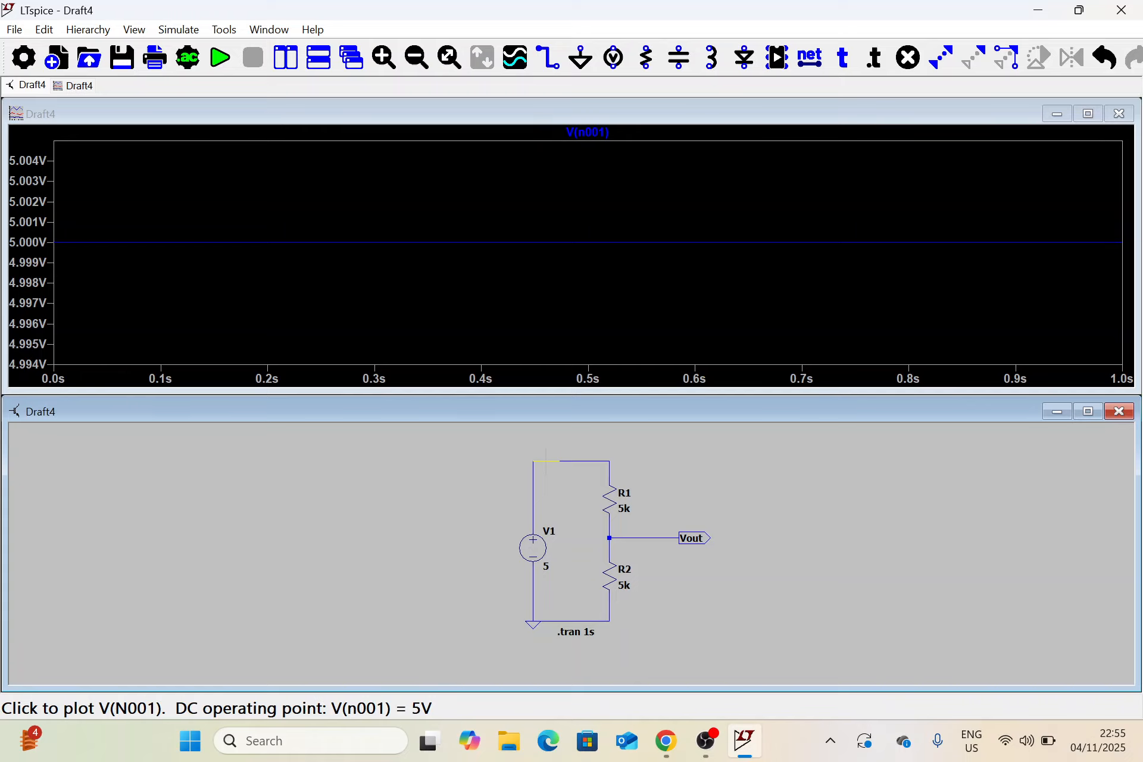
{"action": "left_click", "coordinate": [702, 530]}
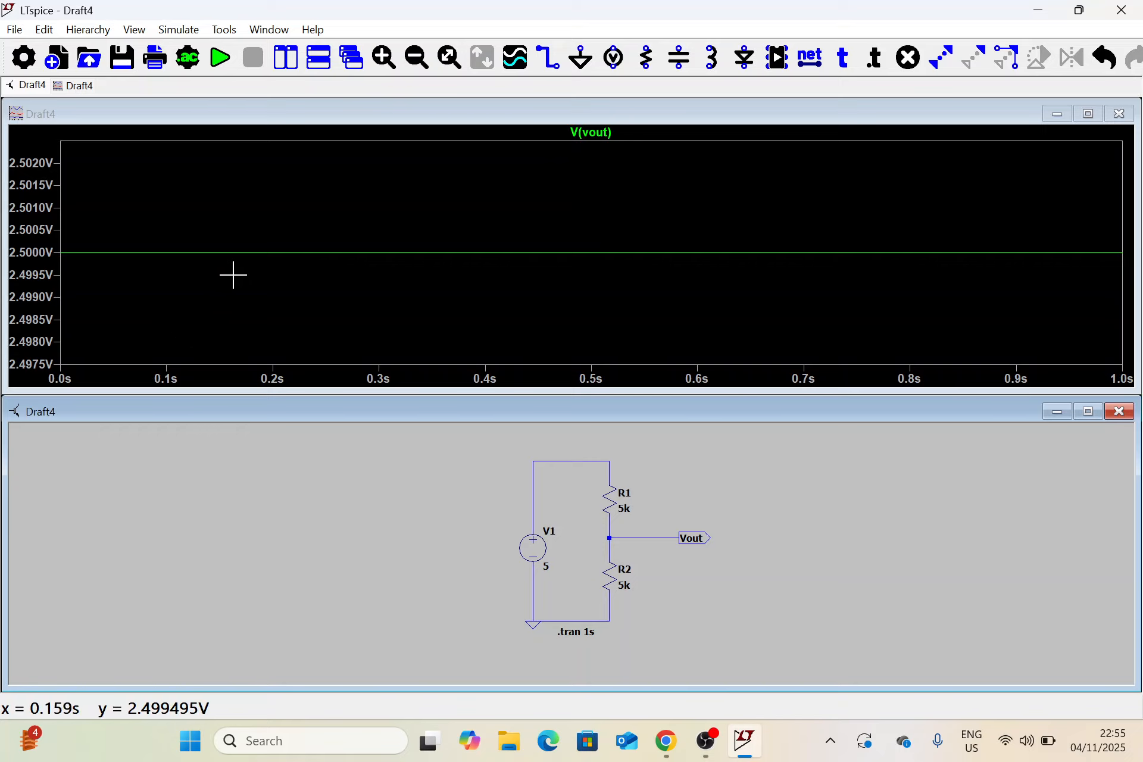
Plot the current through R1 and the current through R2 one after the other
{"action": "left_click", "coordinate": [610, 501]}
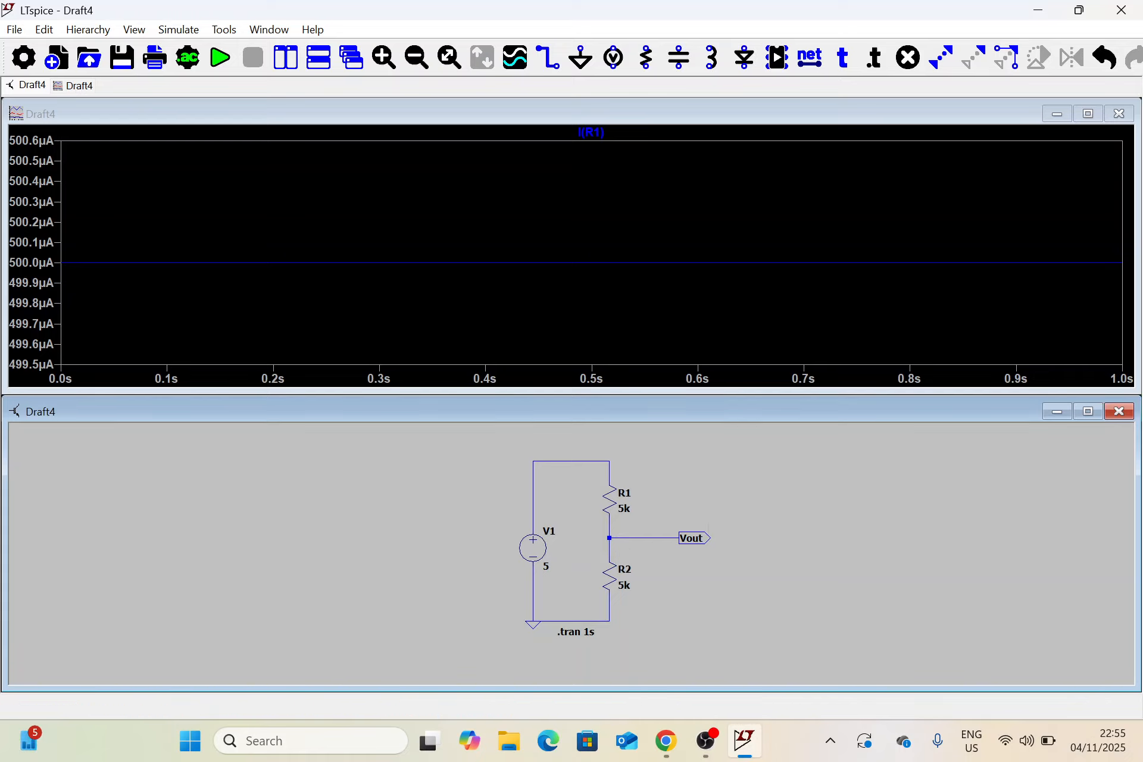
{"action": "left_click", "coordinate": [611, 581]}
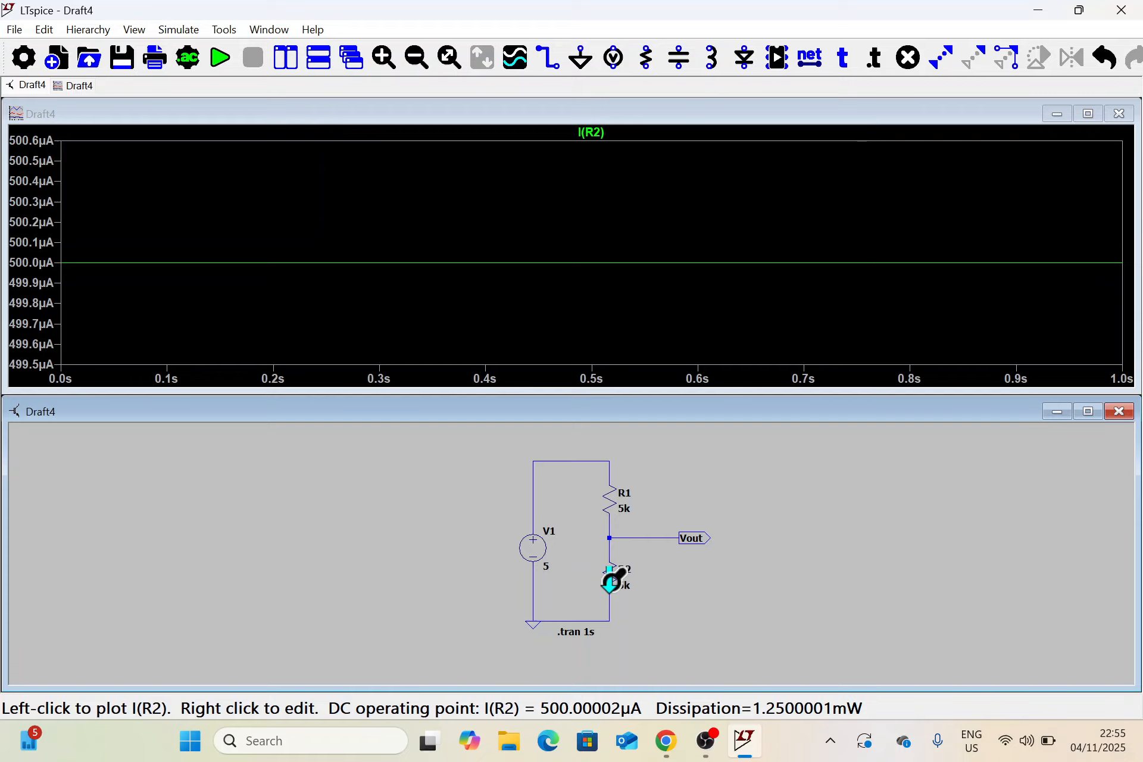